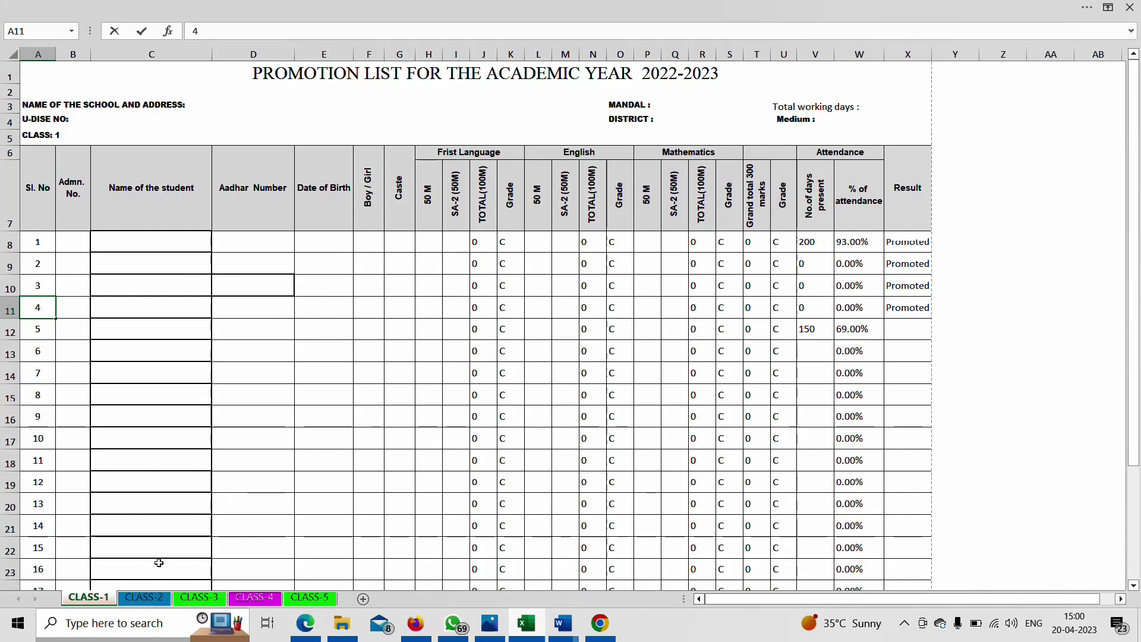
Look through the CLASS-1 to CLASS-5 sheets twice, ending back on CLASS-1.
{"action": "left_click", "coordinate": [140, 602]}
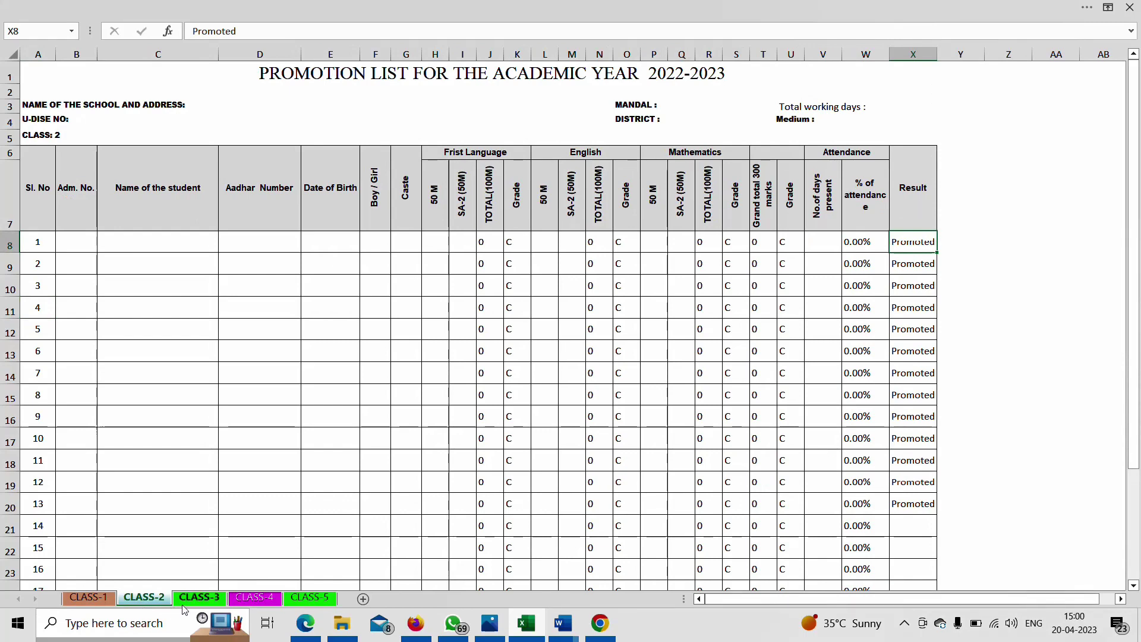
{"action": "left_click", "coordinate": [190, 598]}
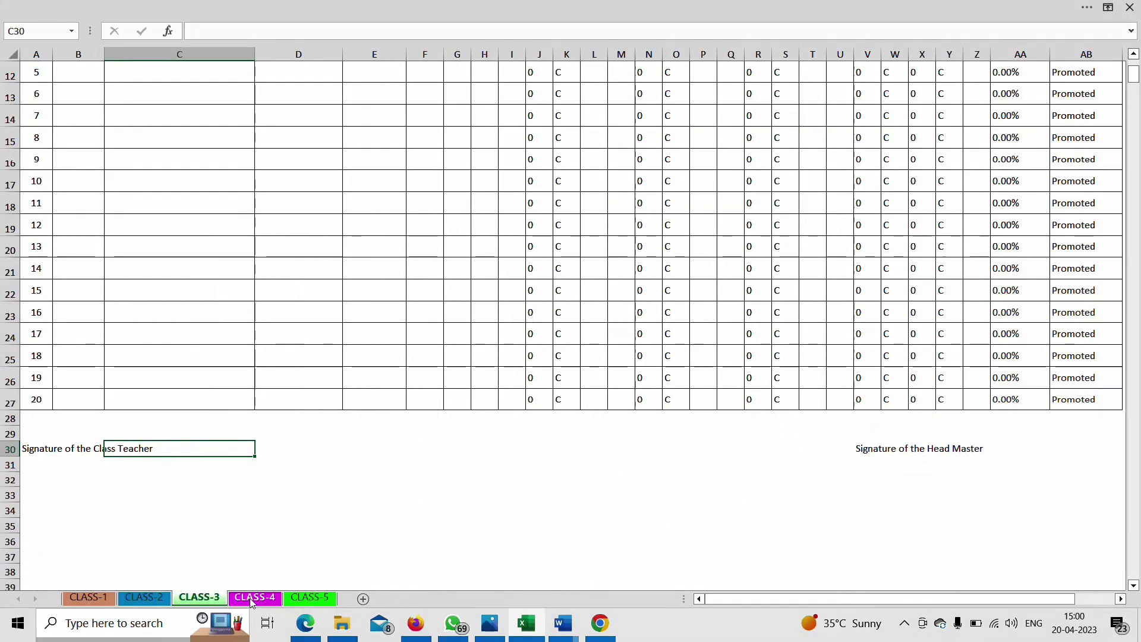
{"action": "left_click", "coordinate": [252, 598]}
{"action": "left_click", "coordinate": [309, 598]}
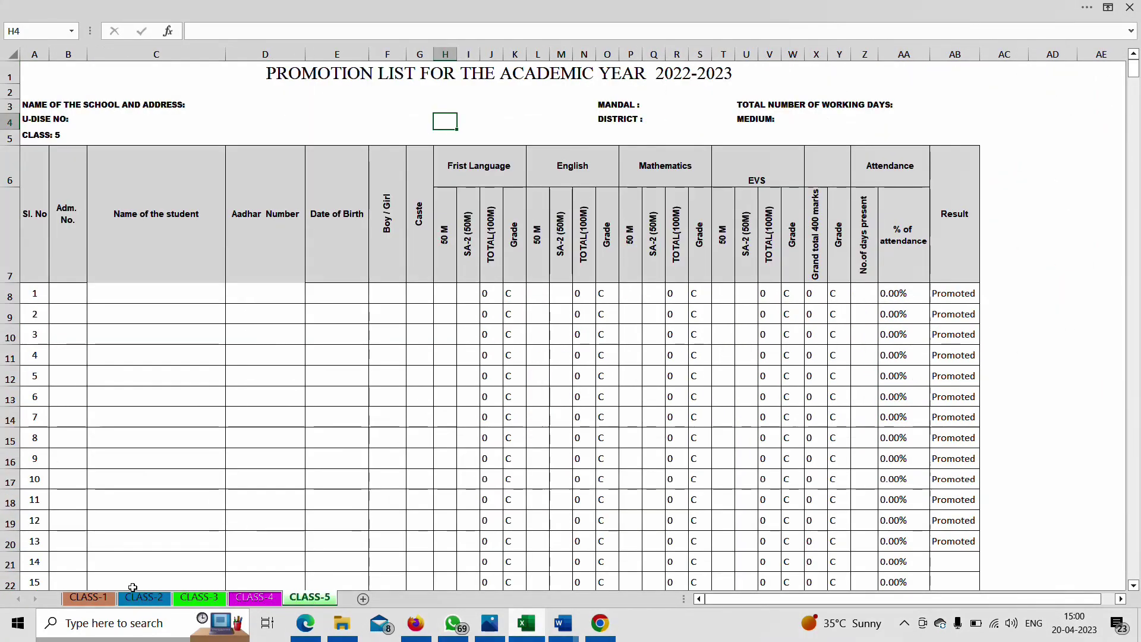
{"action": "left_click", "coordinate": [89, 598]}
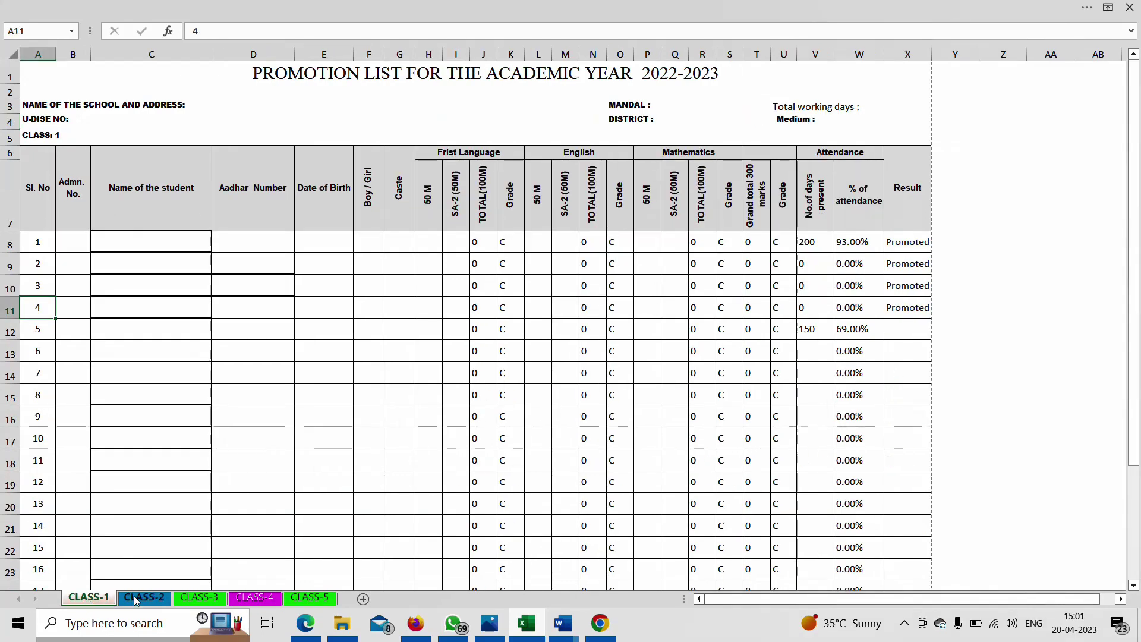
{"action": "left_click", "coordinate": [143, 597]}
{"action": "left_click", "coordinate": [215, 599]}
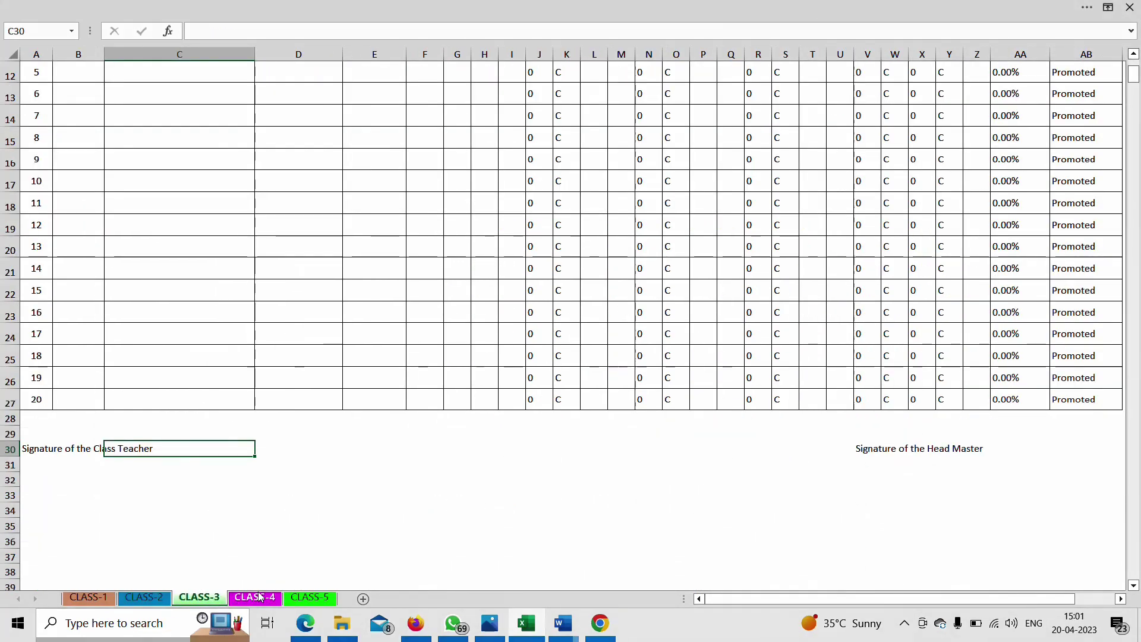
{"action": "left_click", "coordinate": [256, 598]}
{"action": "left_click", "coordinate": [311, 598]}
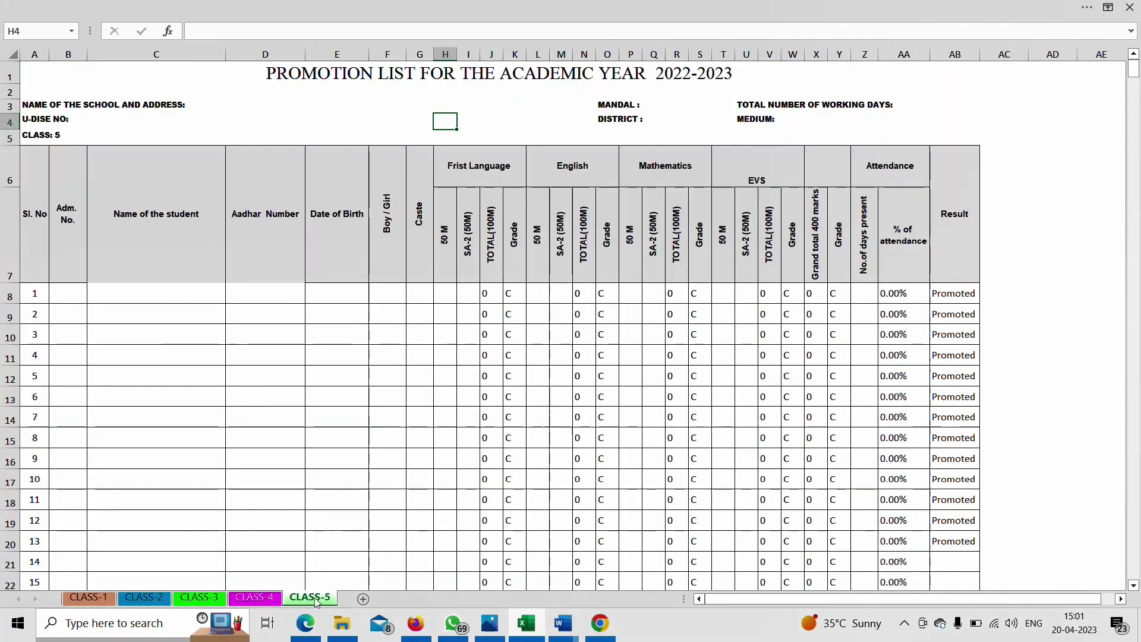
{"action": "left_click", "coordinate": [84, 602]}
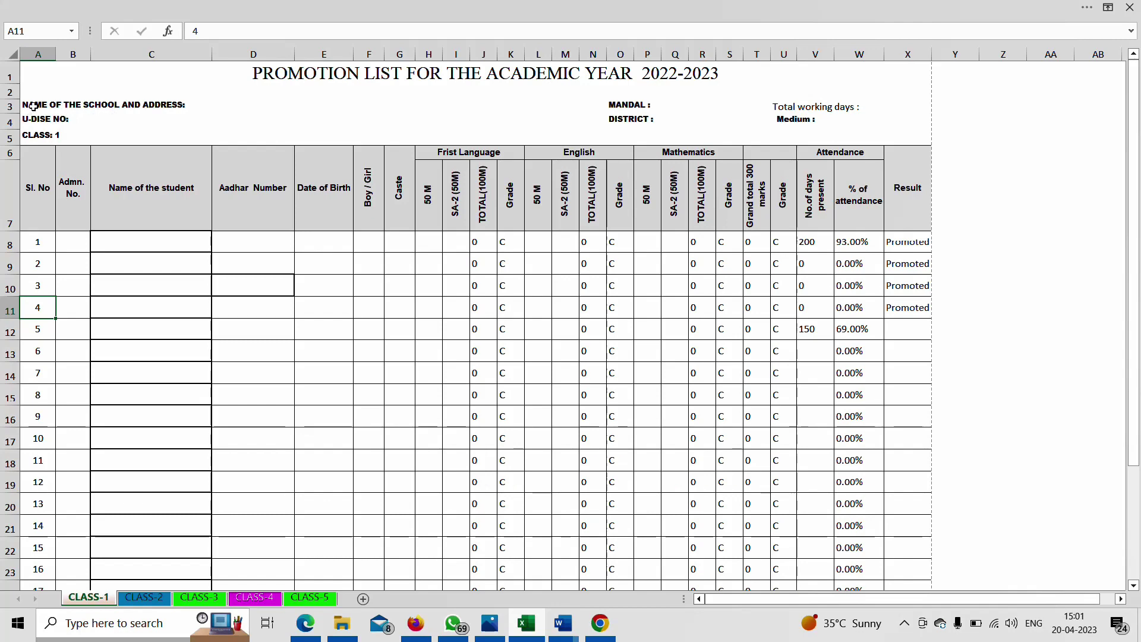
Add 'MPP Schho ,Kattubolu' after the address label in cell A3.
{"action": "left_click", "coordinate": [33, 107]}
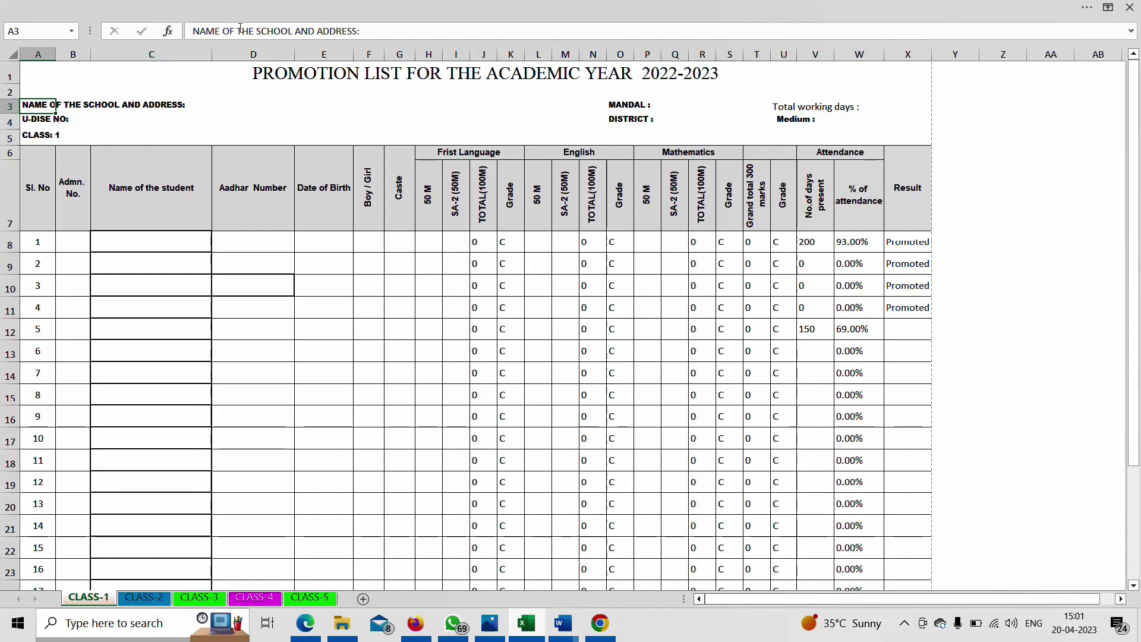
{"action": "left_click", "coordinate": [373, 30]}
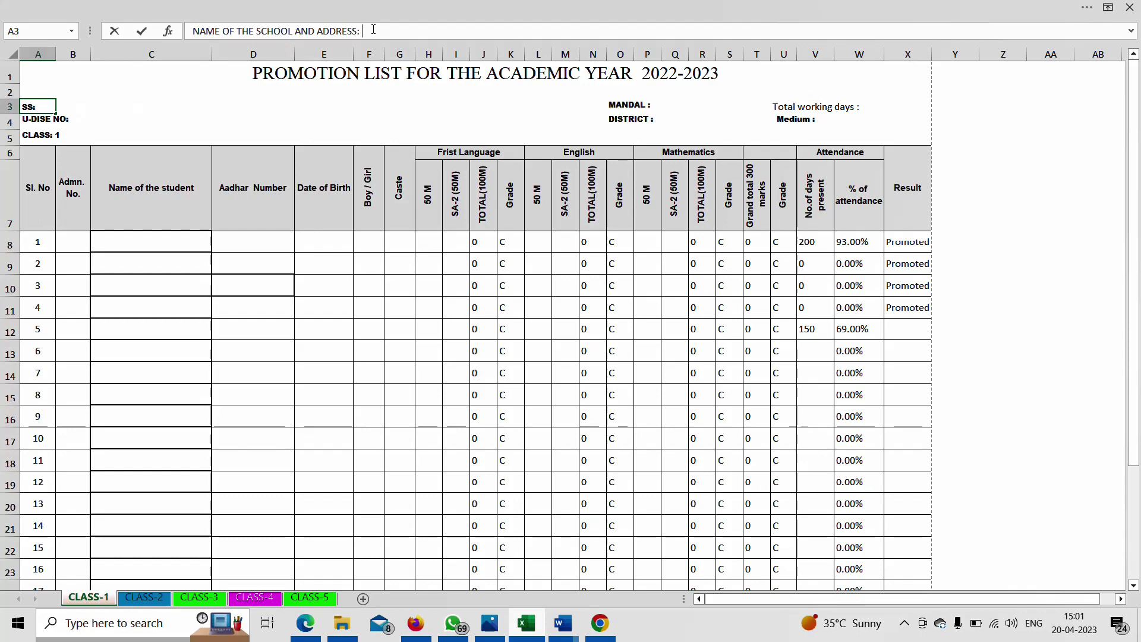
{"action": "type", "text": "MPP Schho ,Kattubolu"}
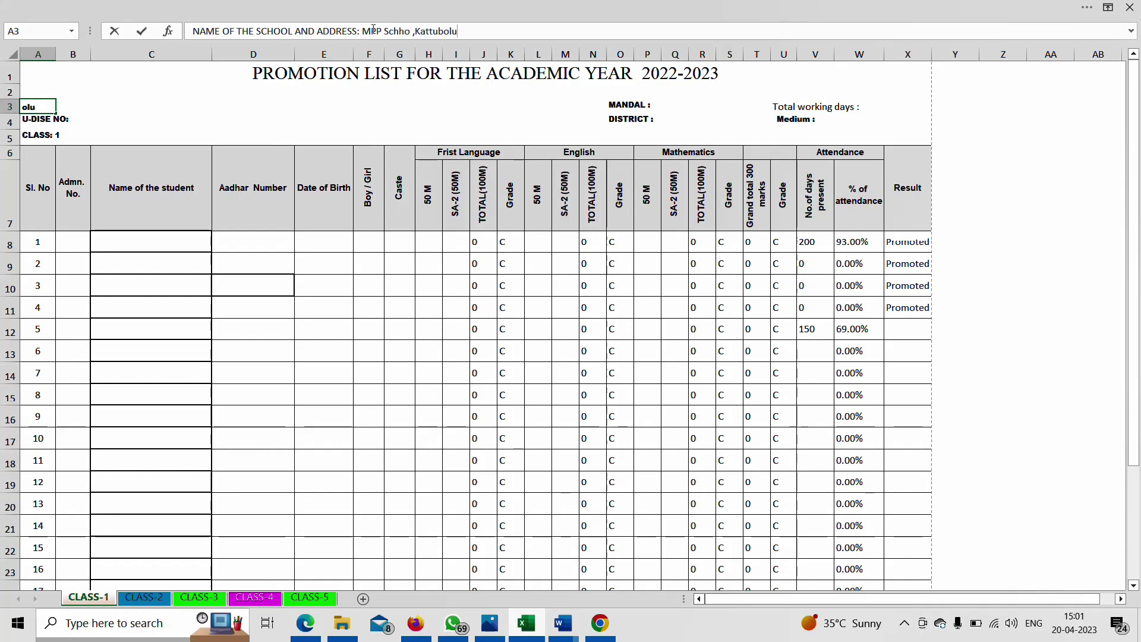
{"action": "left_click", "coordinate": [517, 383]}
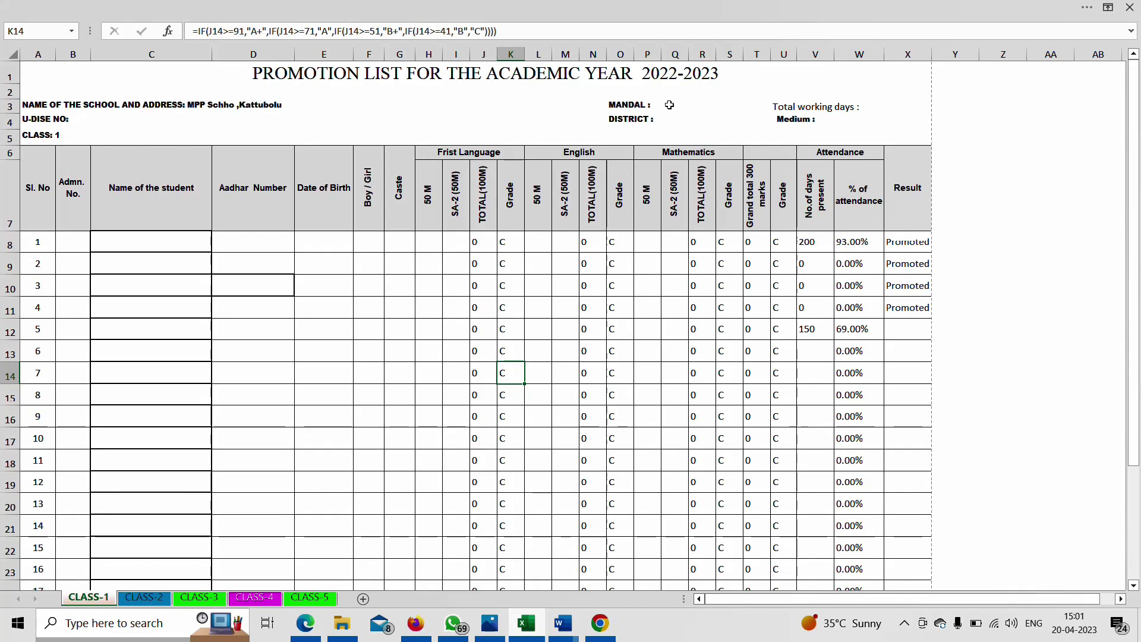
Add Rambilli after the MANDAL label in cell O3.
{"action": "left_click", "coordinate": [616, 107]}
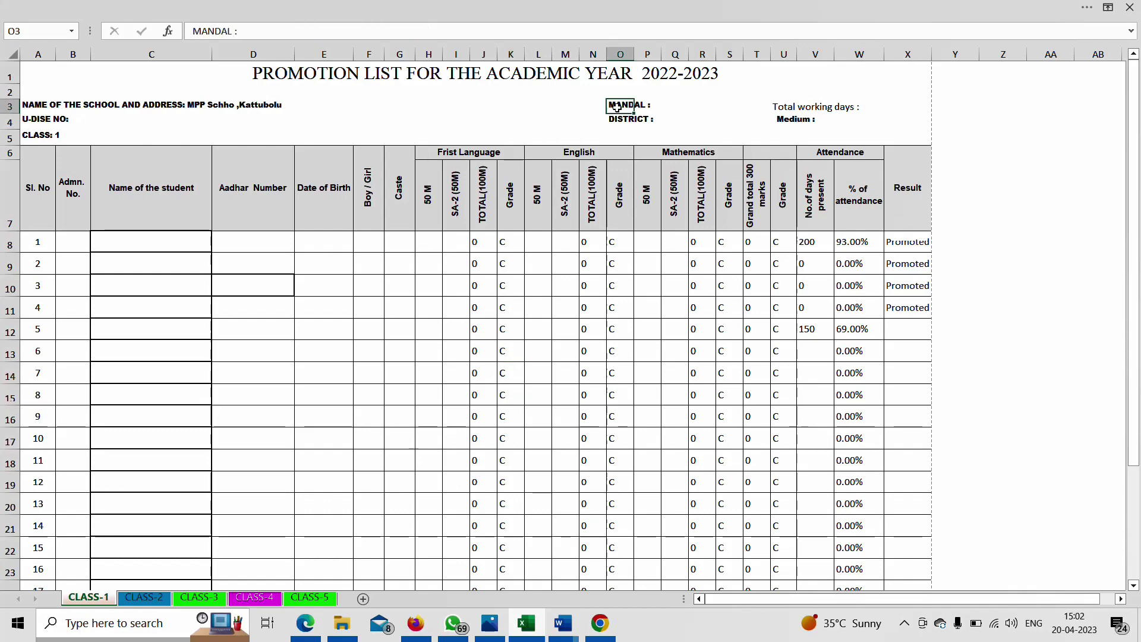
{"action": "left_click", "coordinate": [253, 33]}
{"action": "type", "text": "Ramb"}
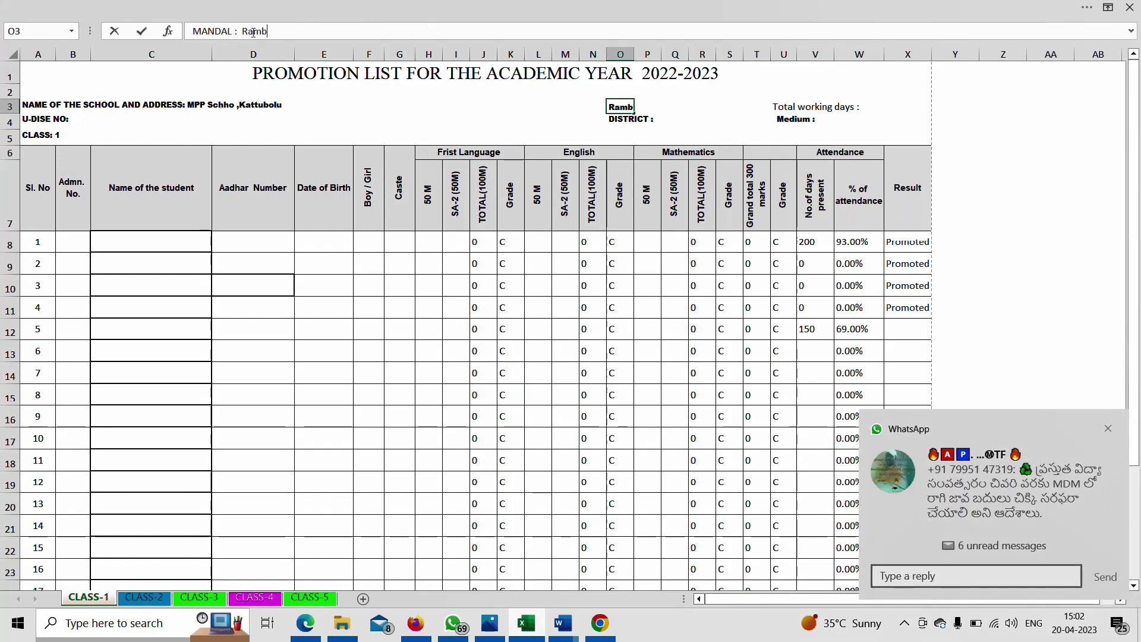
{"action": "type", "text": "illi"}
{"action": "left_click", "coordinate": [332, 256]}
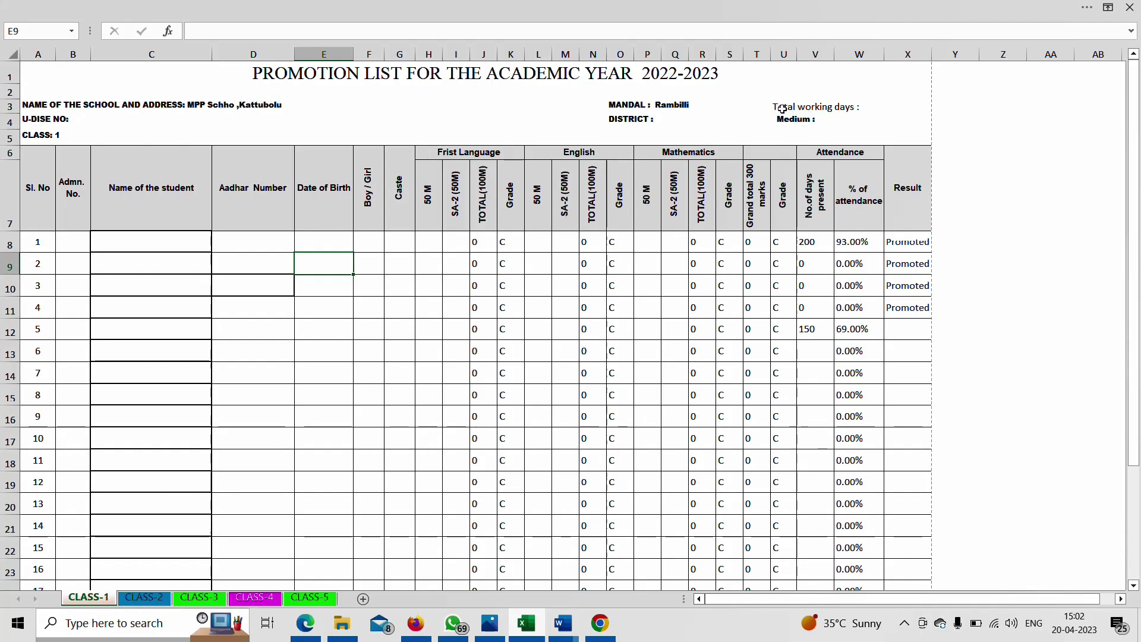
Add 216 after the Total working days label in cell U3.
{"action": "left_click", "coordinate": [782, 108]}
{"action": "left_click", "coordinate": [290, 30]}
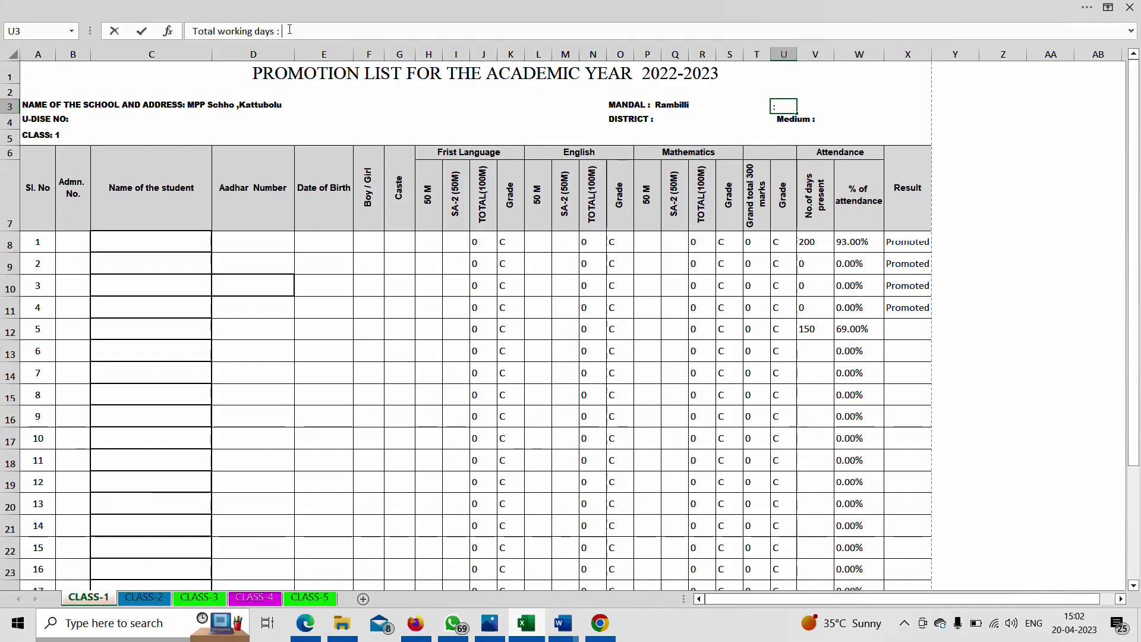
{"action": "type", "text": "216"}
{"action": "left_click", "coordinate": [206, 270]}
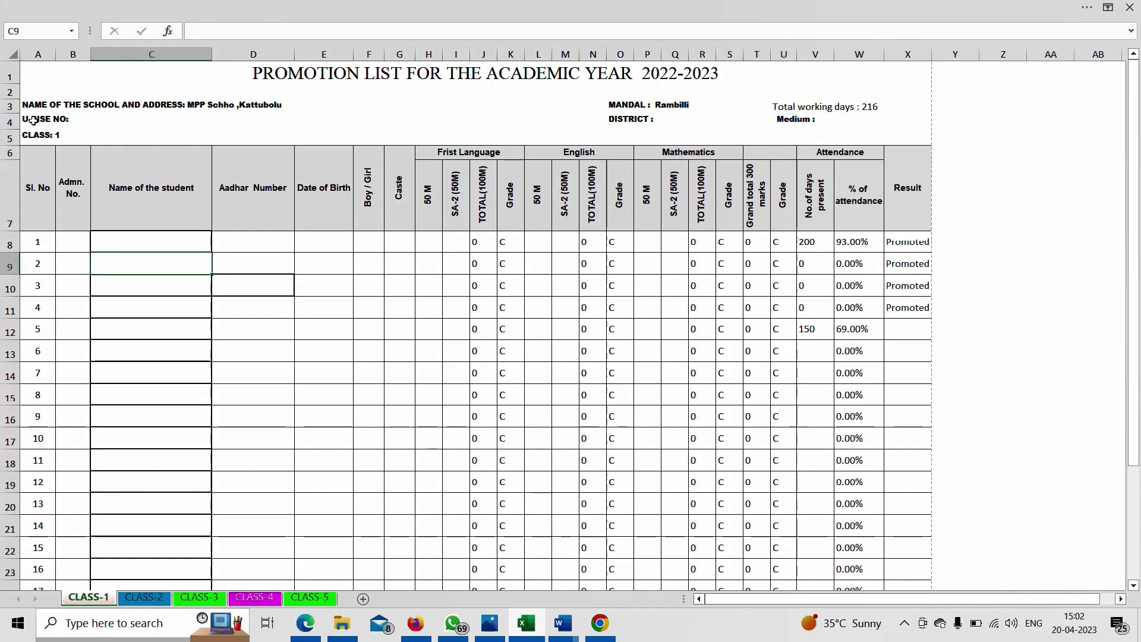
Enter the school's U-DISE code after the U-DISE NO: label in cell A4.
{"action": "left_click", "coordinate": [33, 120]}
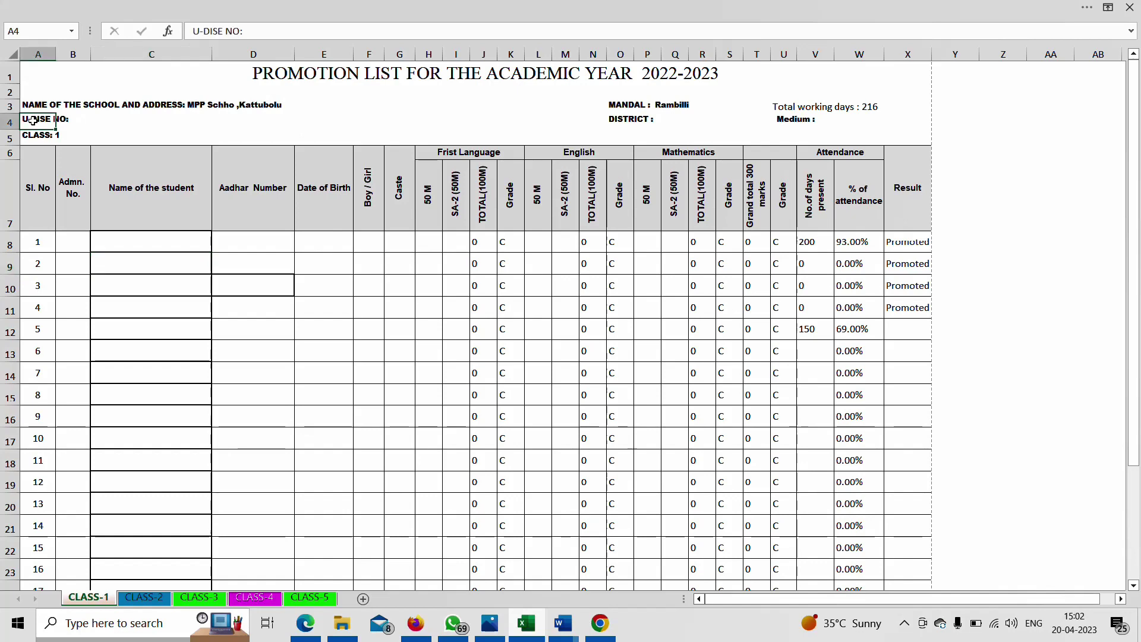
{"action": "left_click", "coordinate": [251, 32]}
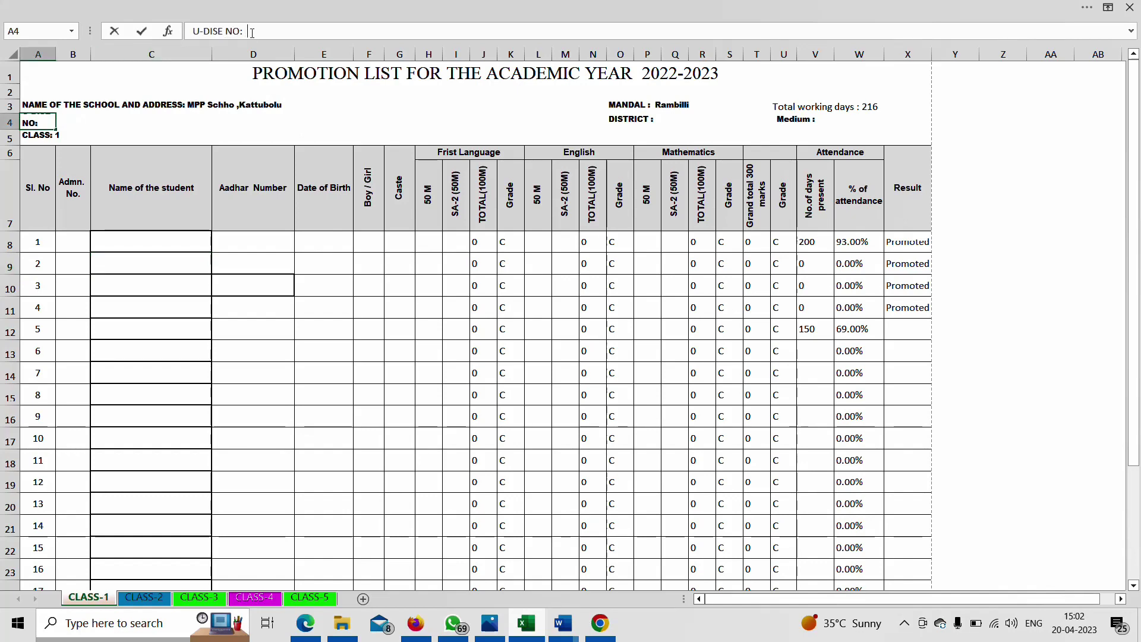
{"action": "type", "text": "2813000000"}
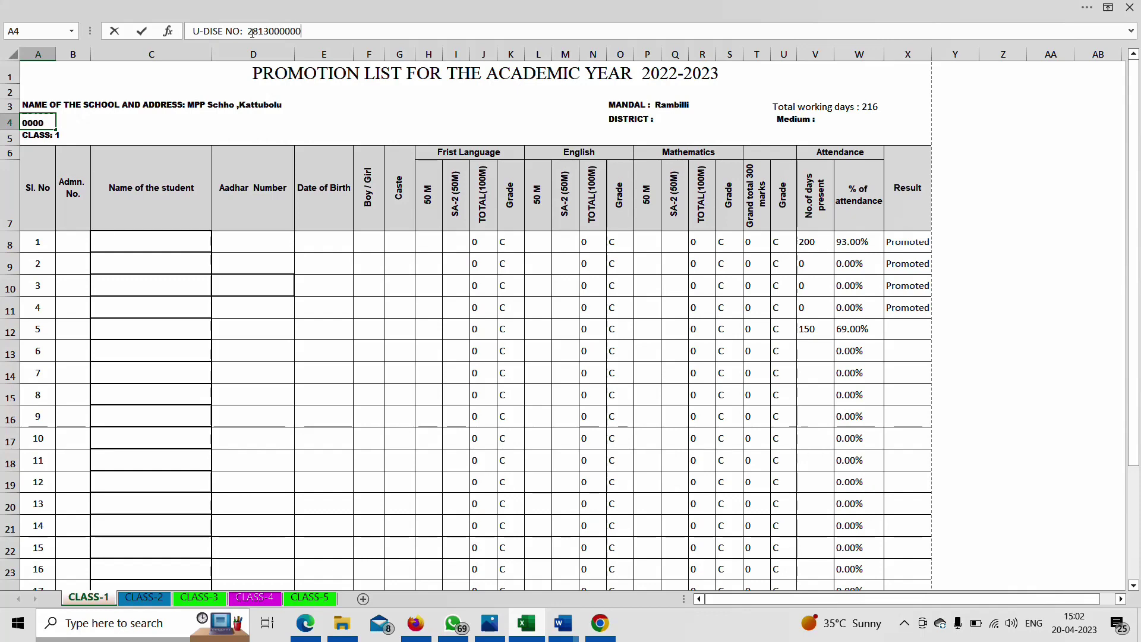
{"action": "left_click", "coordinate": [287, 325]}
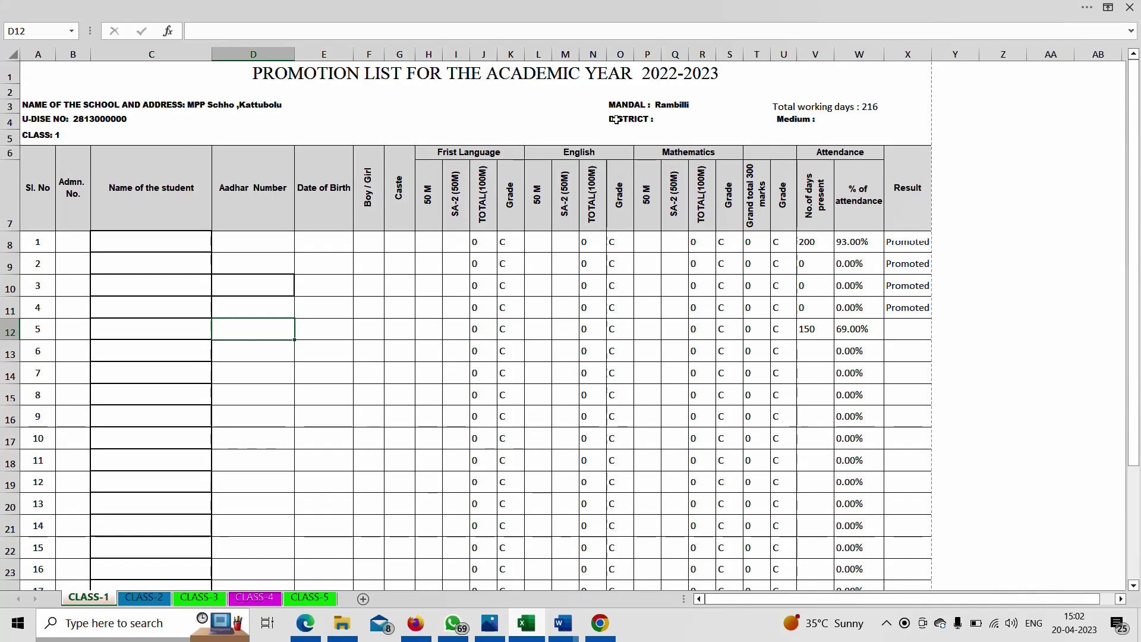
Add Anakaplli as DISTRICT and TM as Medium in cell O4's header text.
{"action": "left_click", "coordinate": [616, 120]}
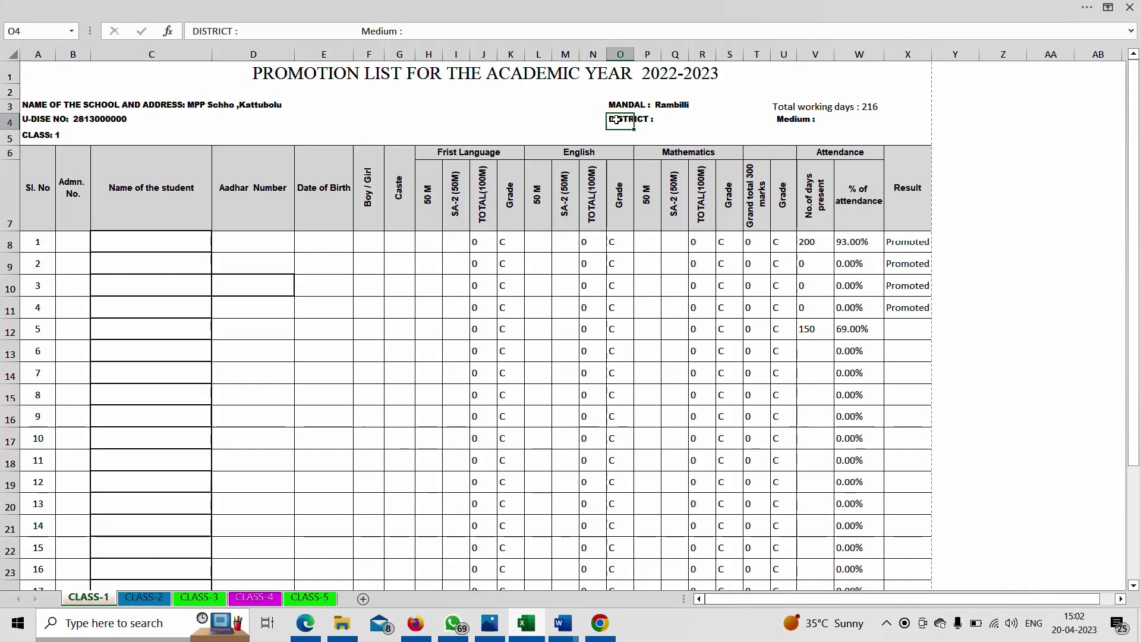
{"action": "left_click", "coordinate": [250, 32]}
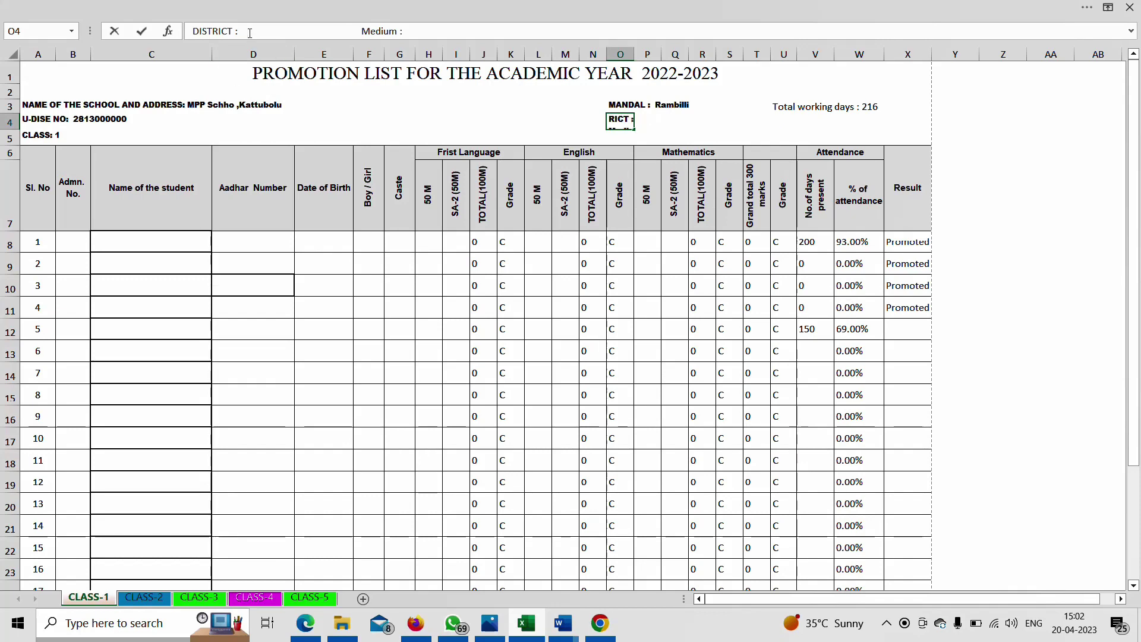
{"action": "type", "text": "Anakapl"}
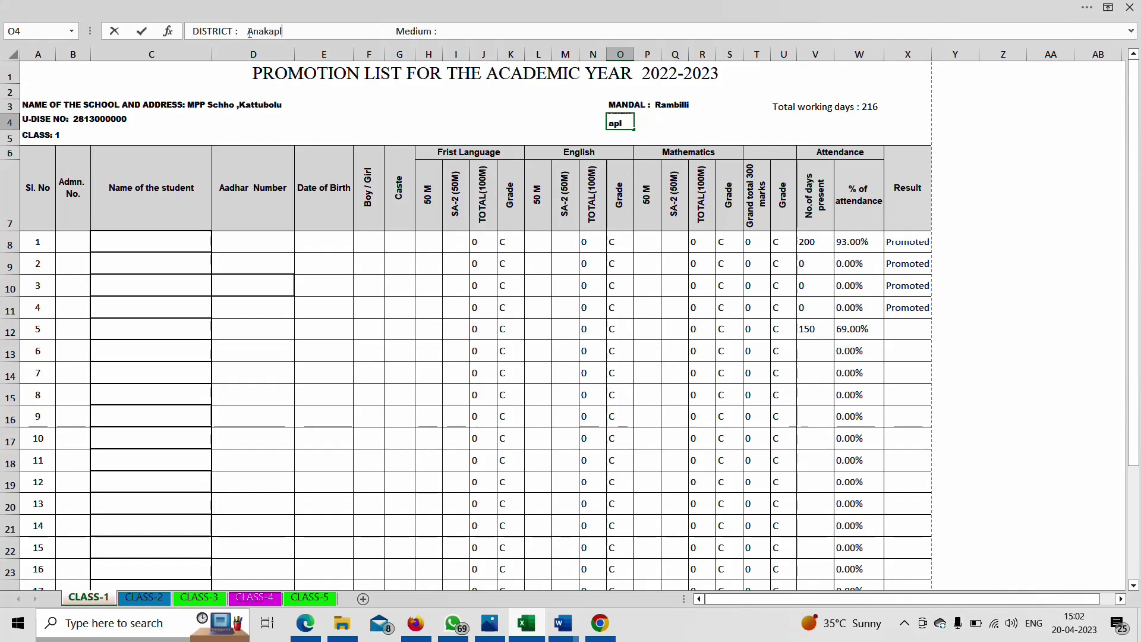
{"action": "type", "text": "li"}
{"action": "type", "text": "TM"}
{"action": "left_click", "coordinate": [457, 314]}
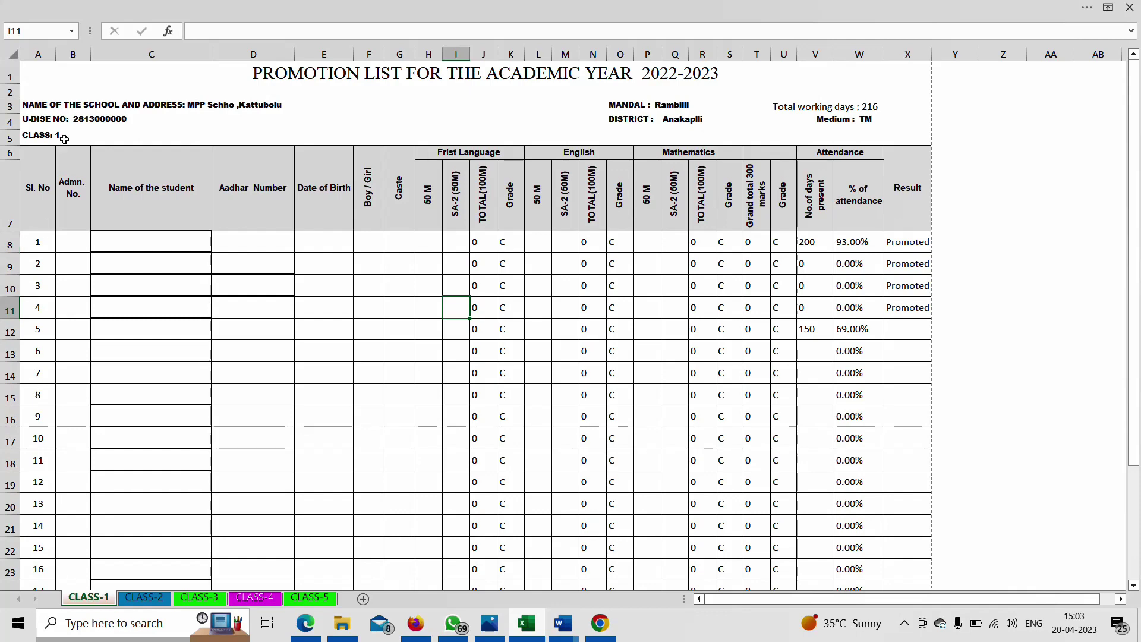
{"action": "left_click", "coordinate": [131, 239]}
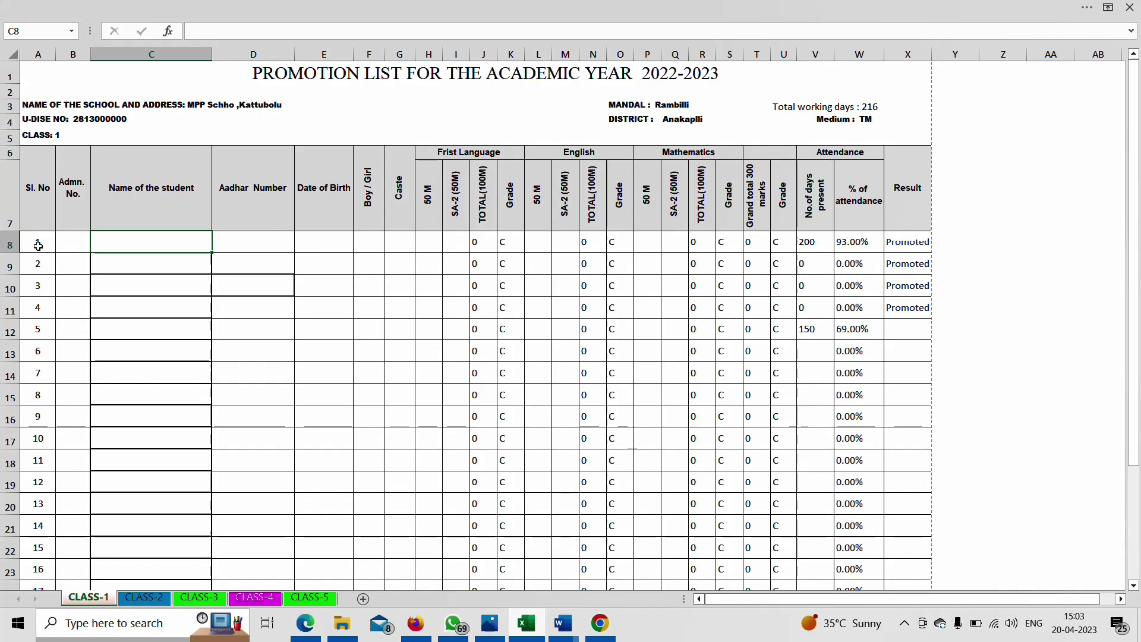
{"action": "left_click", "coordinate": [64, 244]}
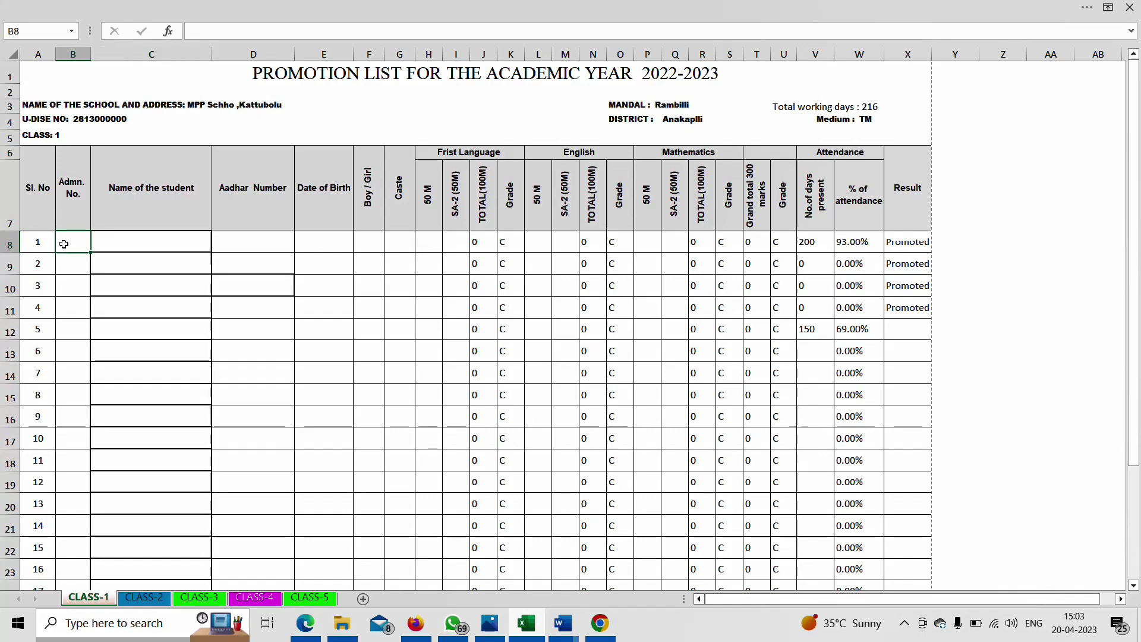
{"action": "type", "text": "1234"}
{"action": "key", "text": "Tab"}
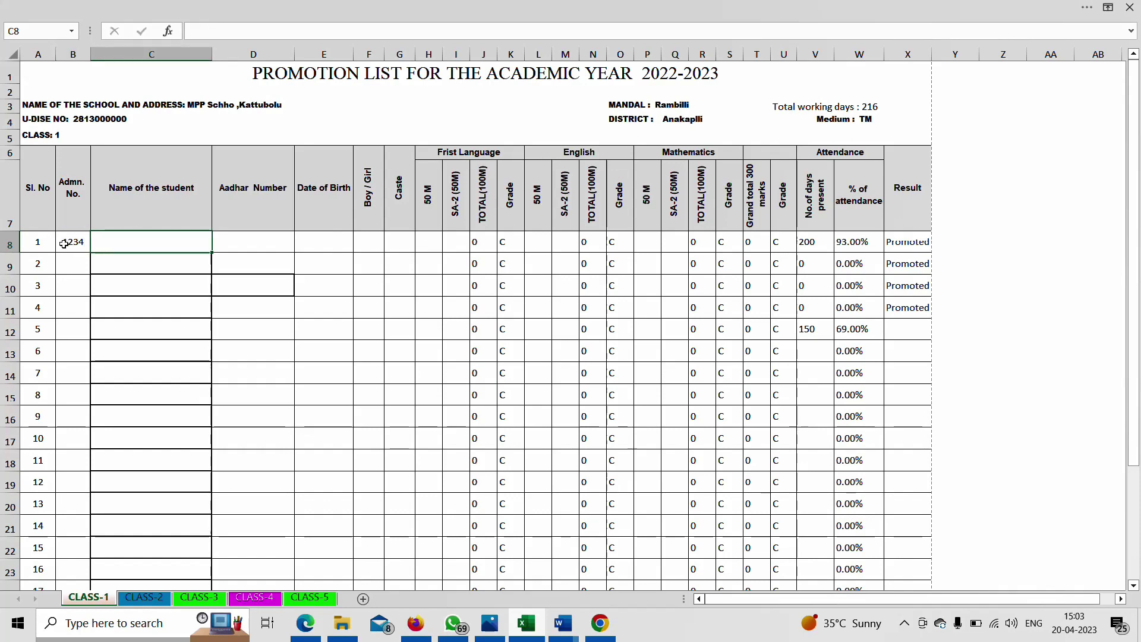
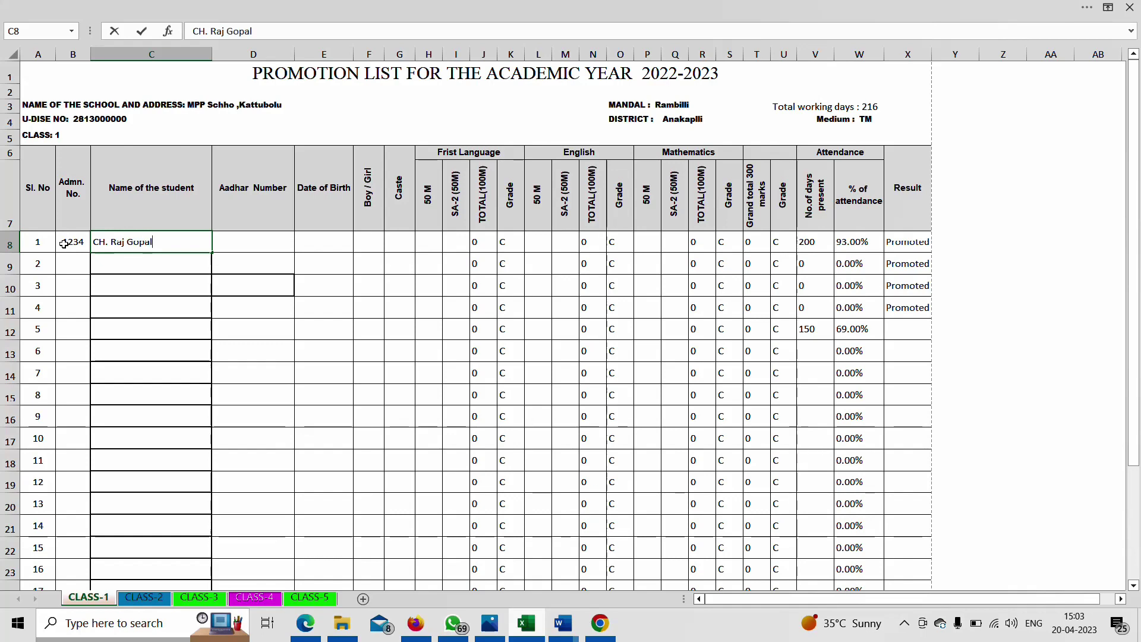
{"action": "key", "text": "Tab"}
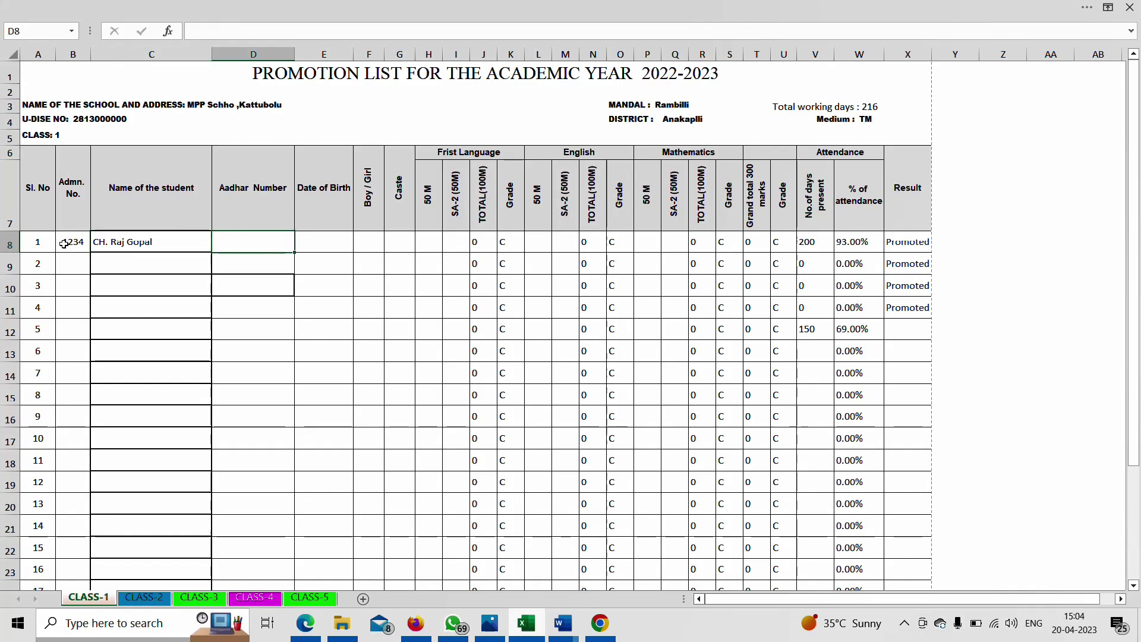
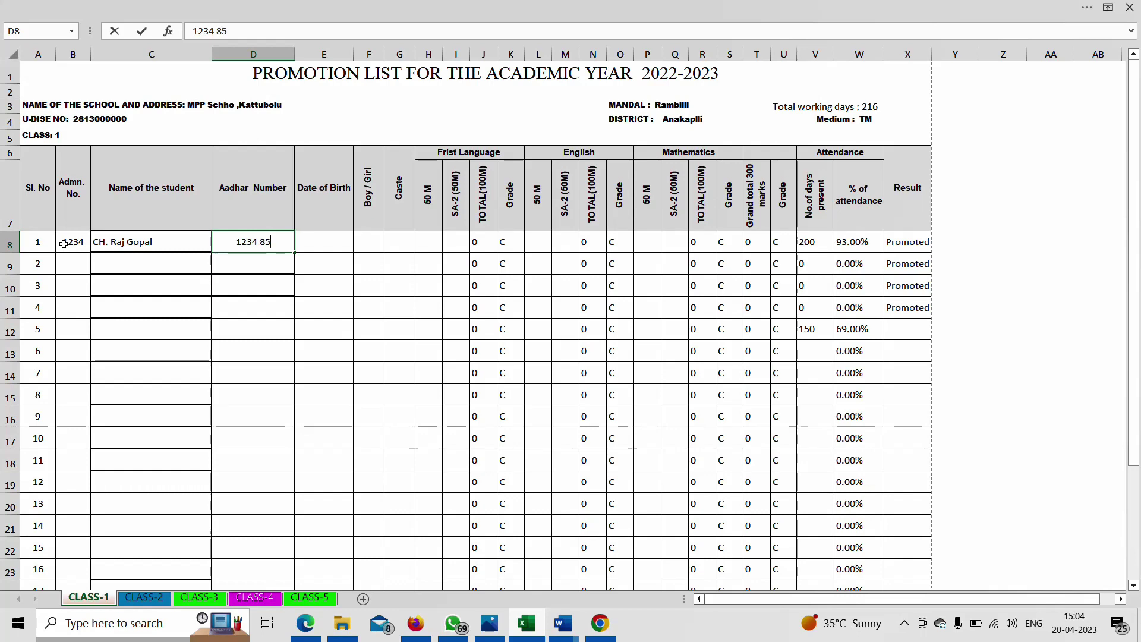
{"action": "key", "text": "Tab"}
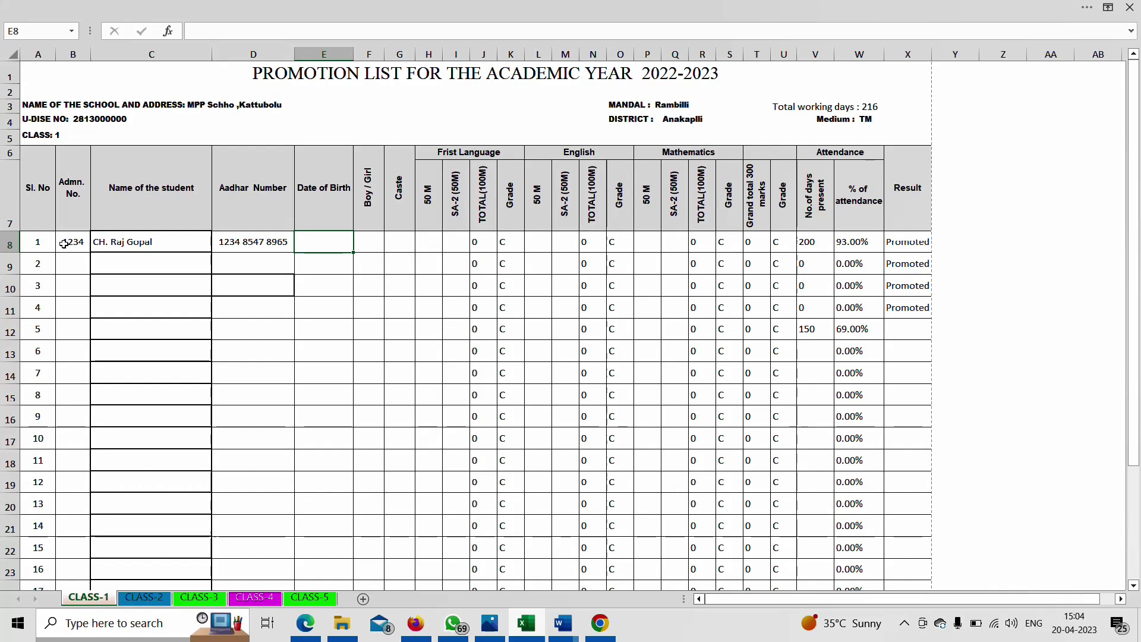
{"action": "type", "text": "21-06-2017"}
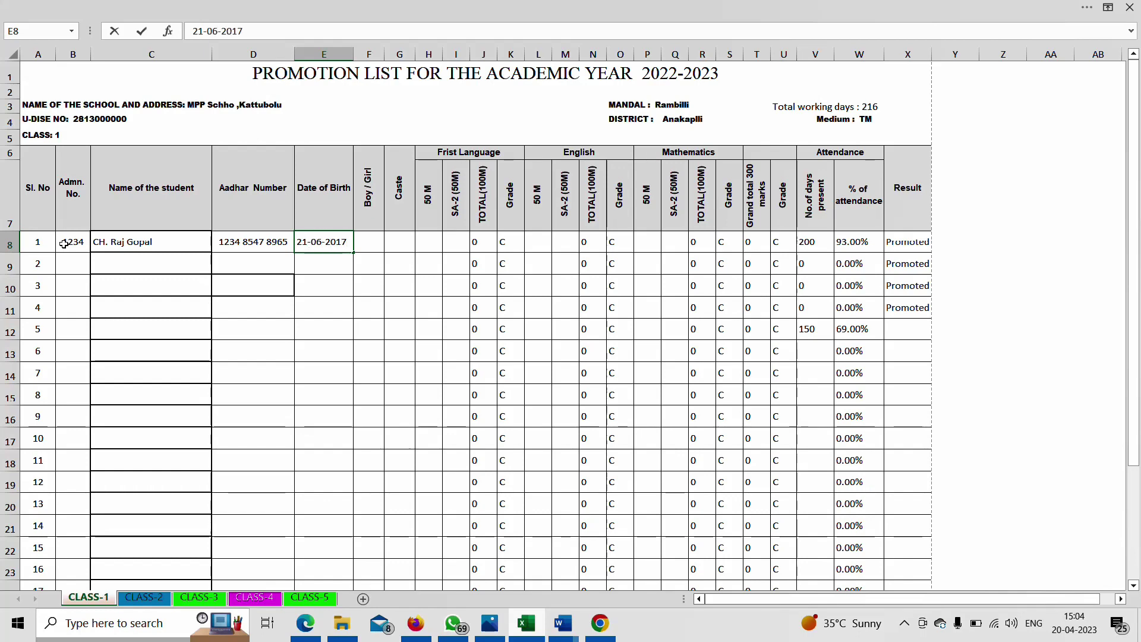
{"action": "key", "text": "Tab"}
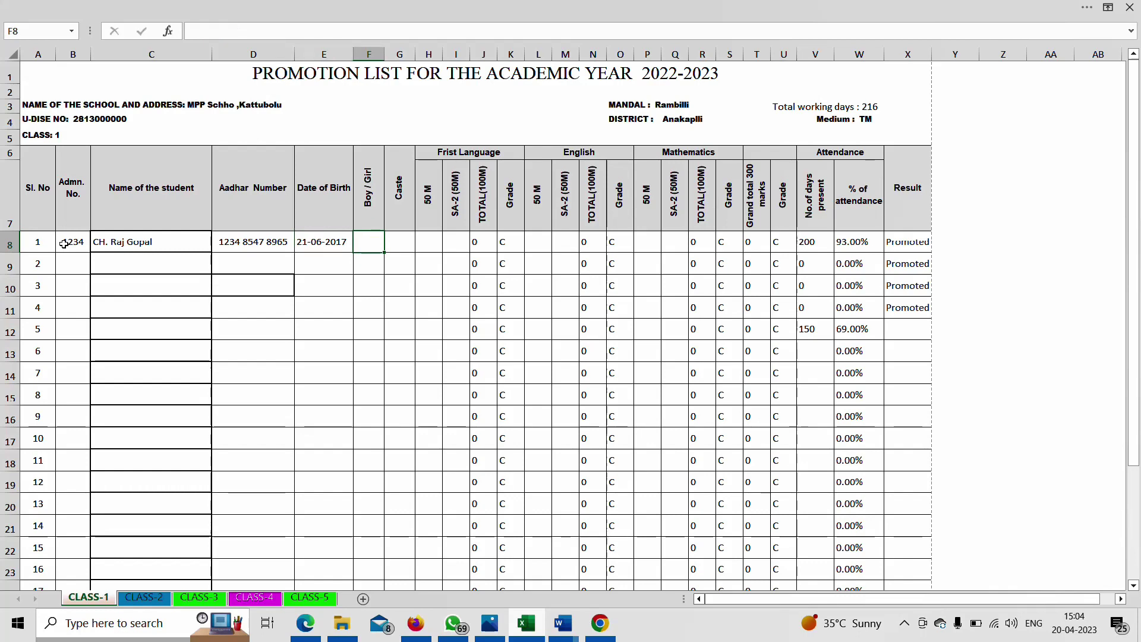
Record Boy in F8 without the AutoComplete suggestion, and BC as caste in G8.
{"action": "type", "text": "B"}
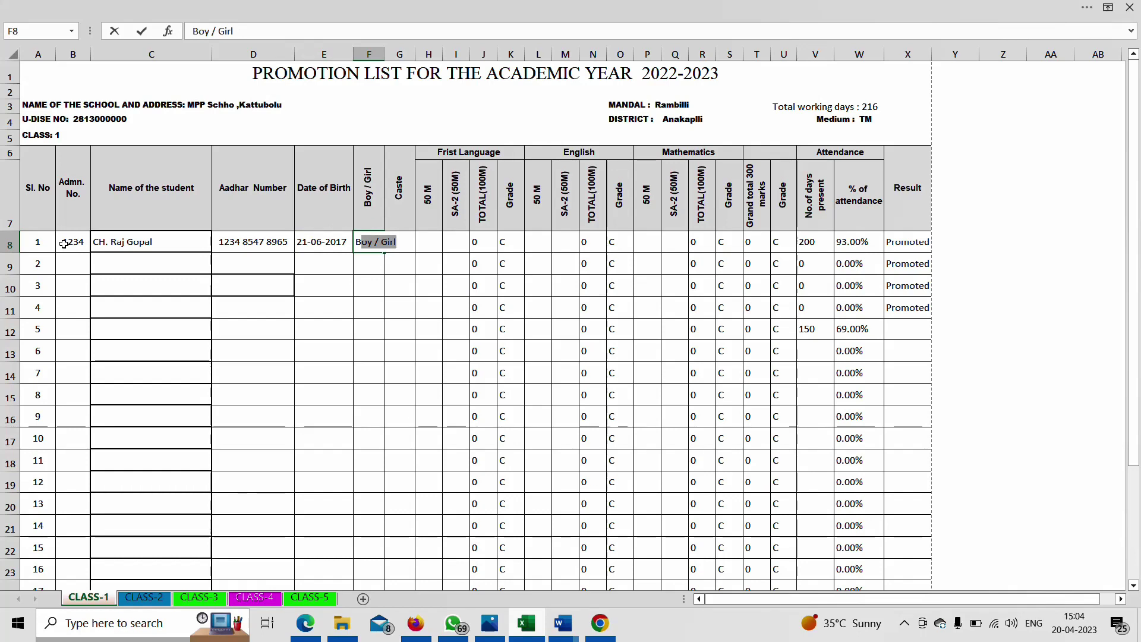
{"action": "type", "text": "oy"}
{"action": "key", "text": "BackSpace"}
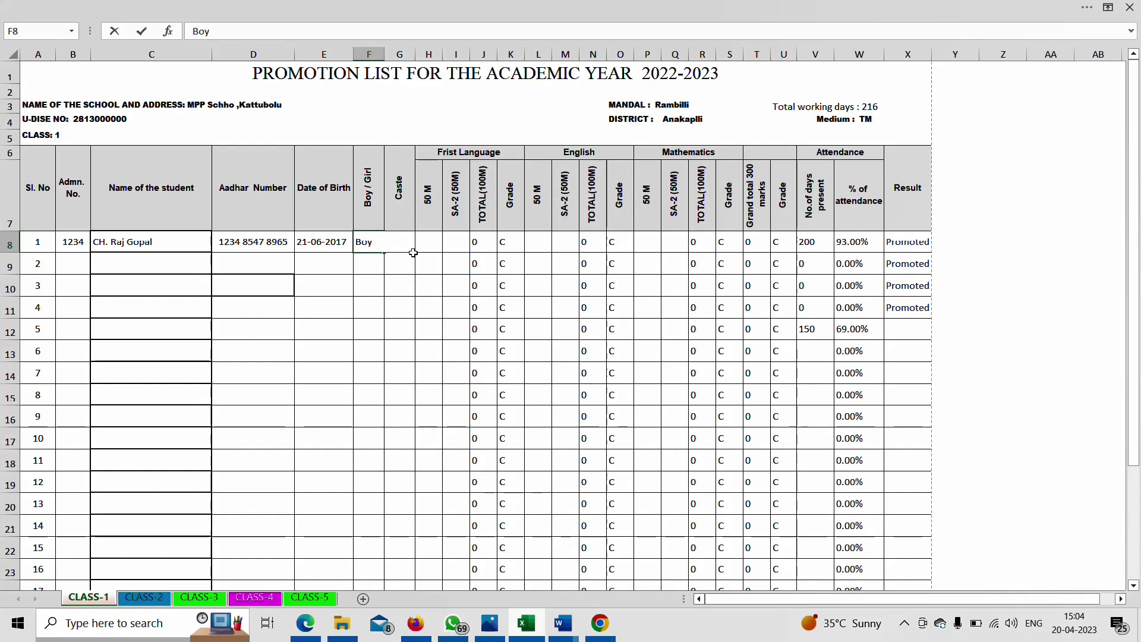
{"action": "key", "text": "Tab"}
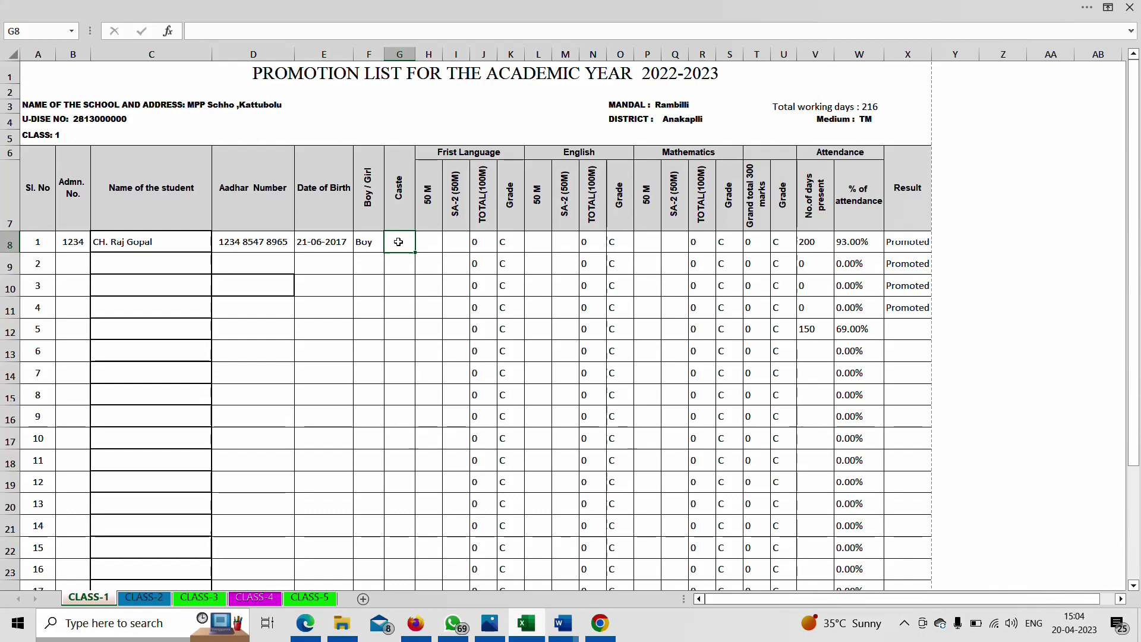
{"action": "type", "text": "BC"}
{"action": "left_click", "coordinate": [402, 285]}
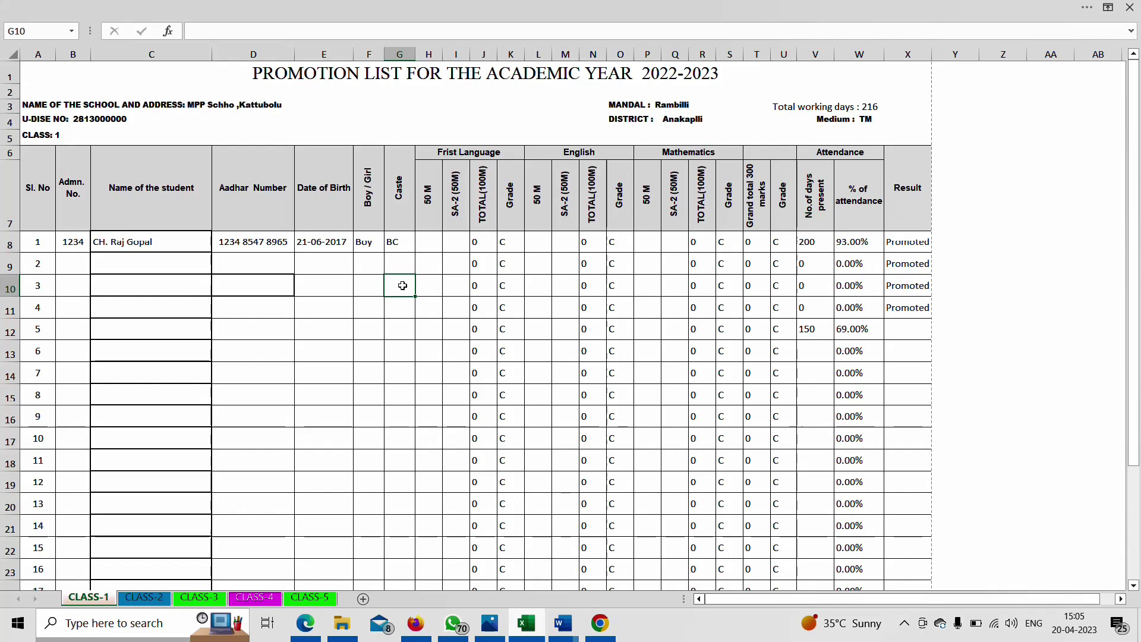
{"action": "mouse_move", "coordinate": [573, 634]}
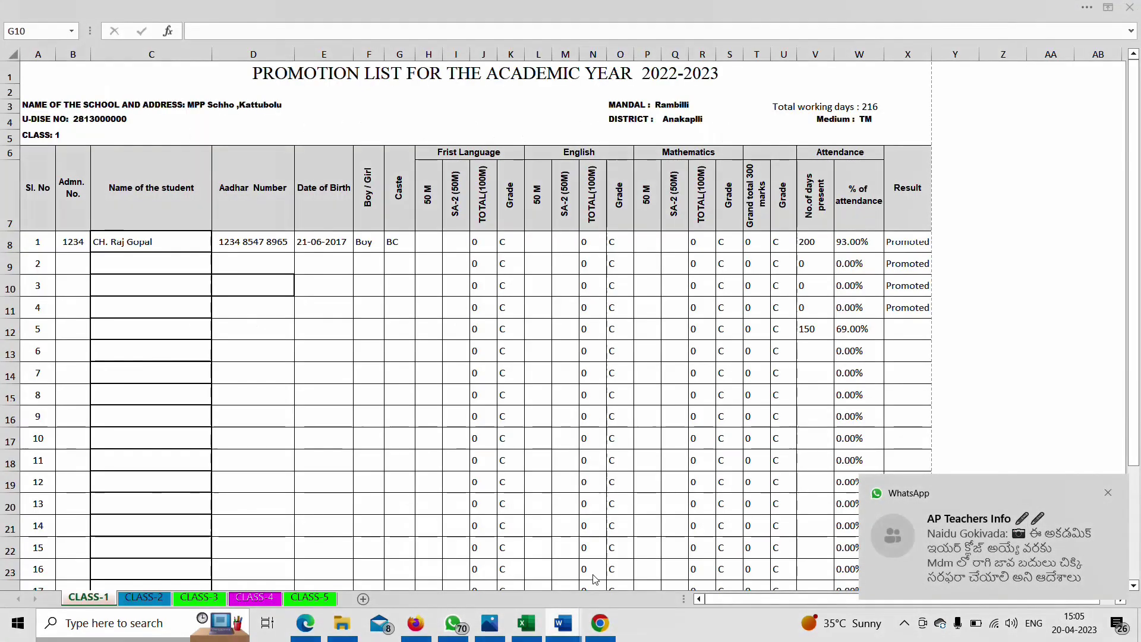
Switch to the Word document with the Reduced 50 M formula and dismiss the chat notification.
{"action": "key", "text": "alt+Tab"}
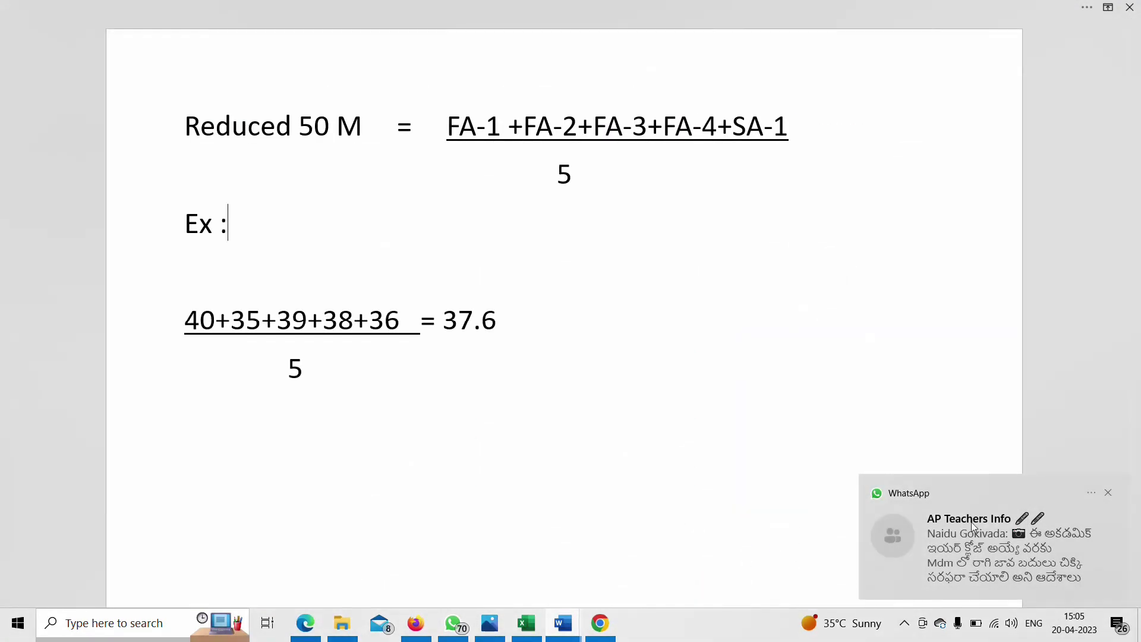
{"action": "left_click", "coordinate": [1107, 492]}
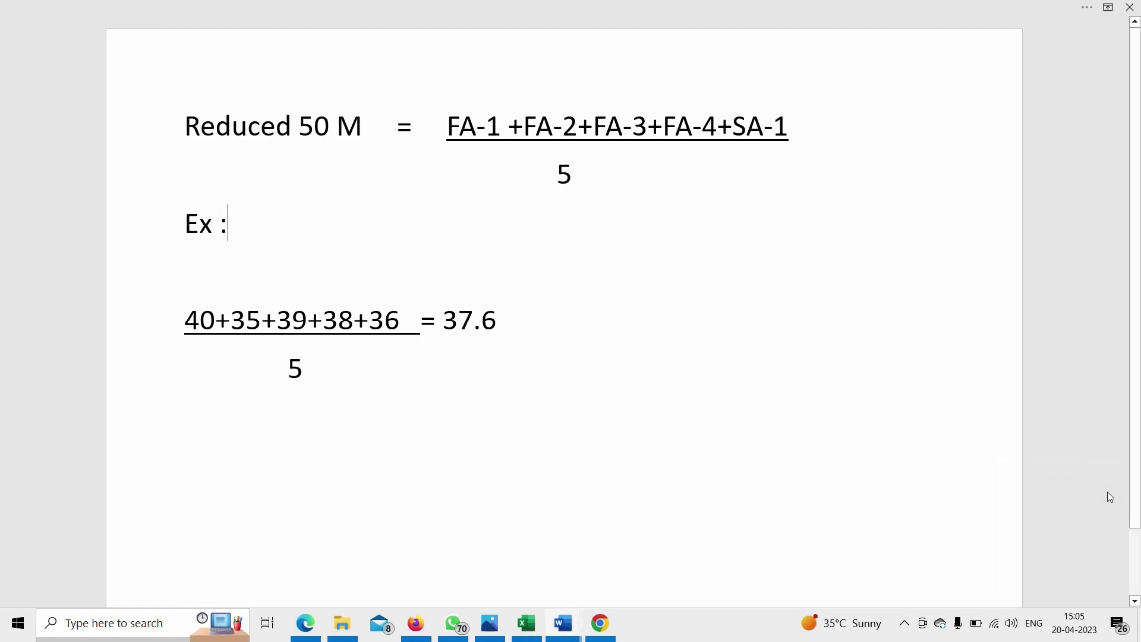
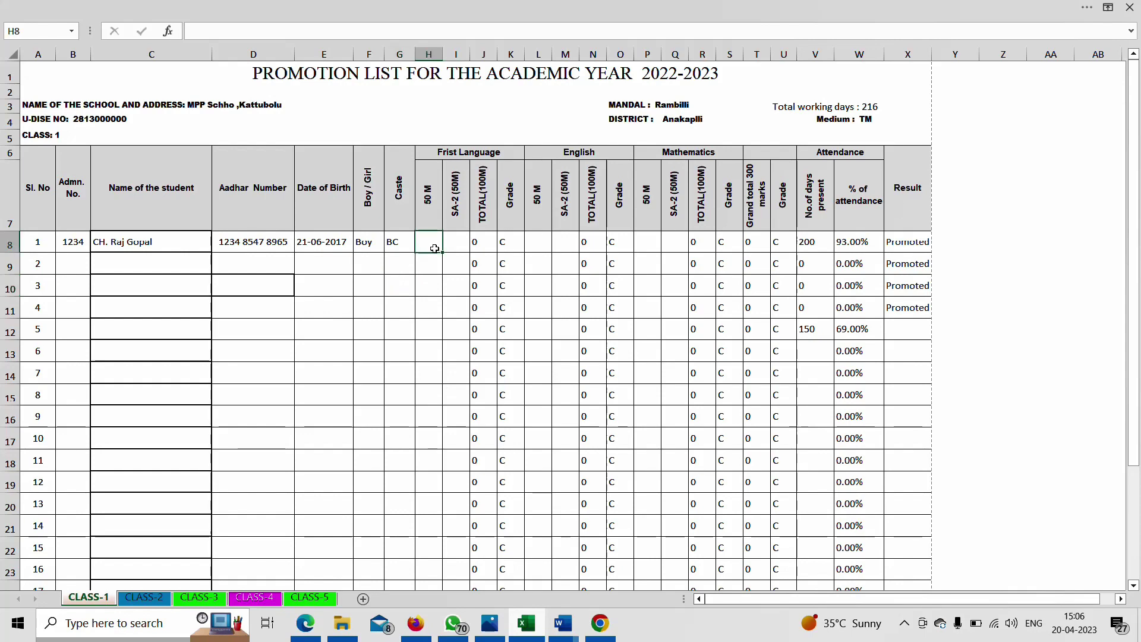
Enter First Language marks 38 and 40 and English marks 28 and 40 in row 8.
{"action": "type", "text": "38"}
{"action": "key", "text": "Tab"}
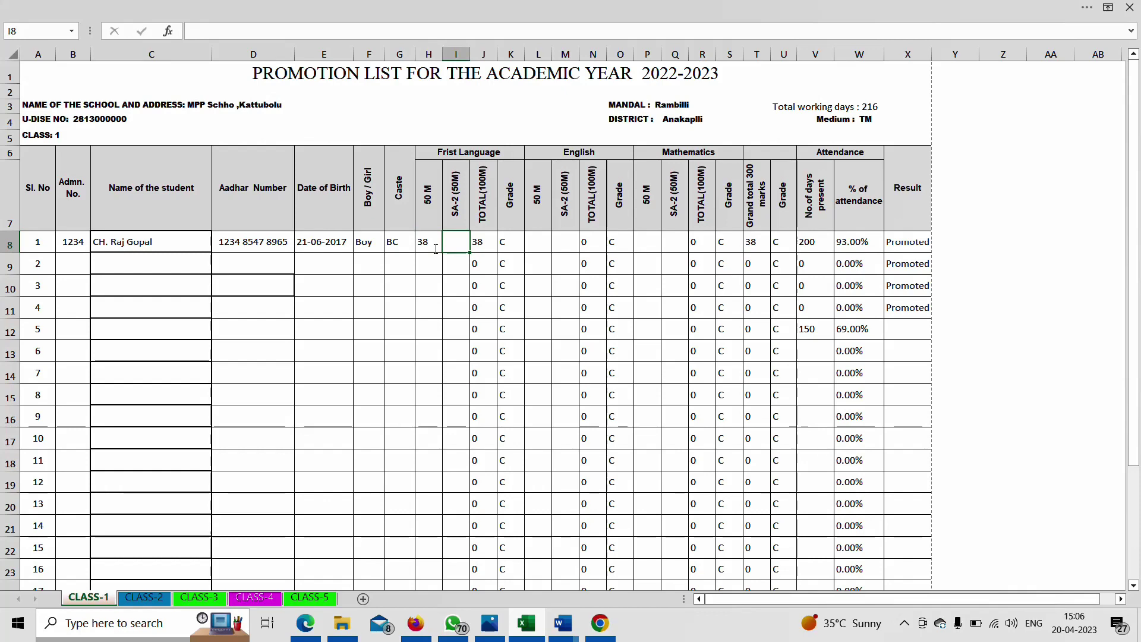
{"action": "type", "text": "40"}
{"action": "key", "text": "Tab"}
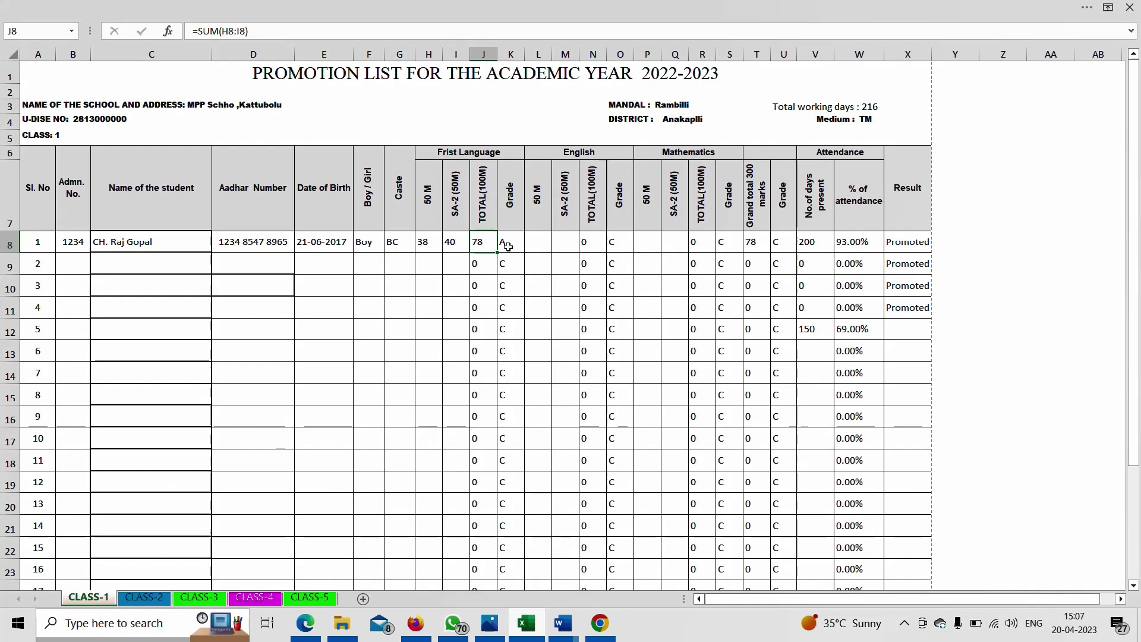
{"action": "left_click", "coordinate": [541, 248]}
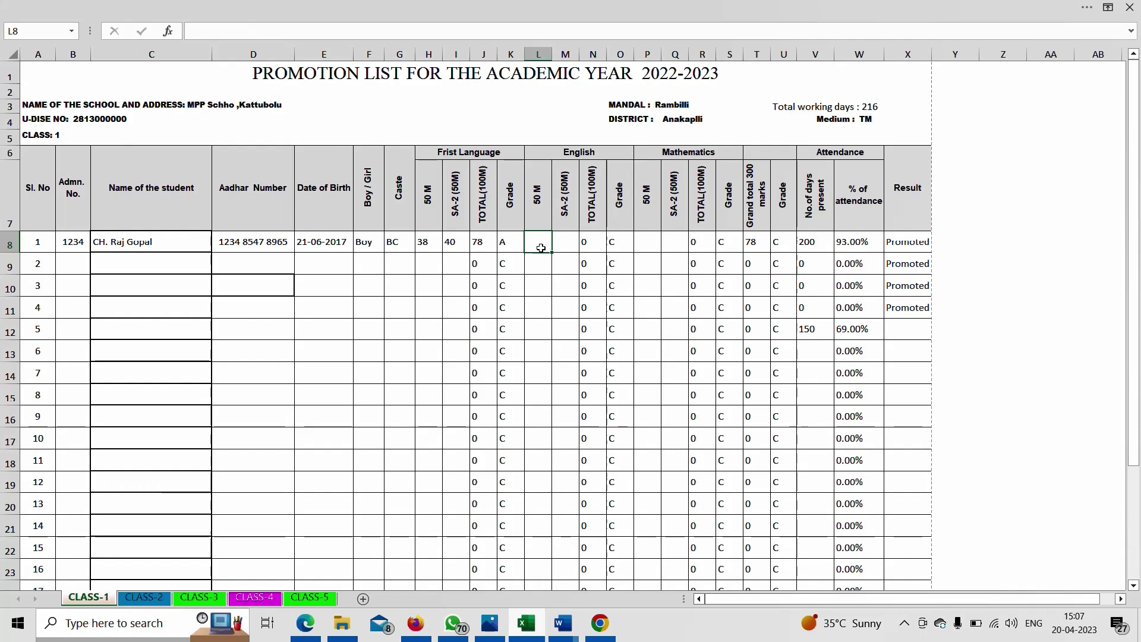
{"action": "type", "text": "28"}
{"action": "key", "text": "Tab"}
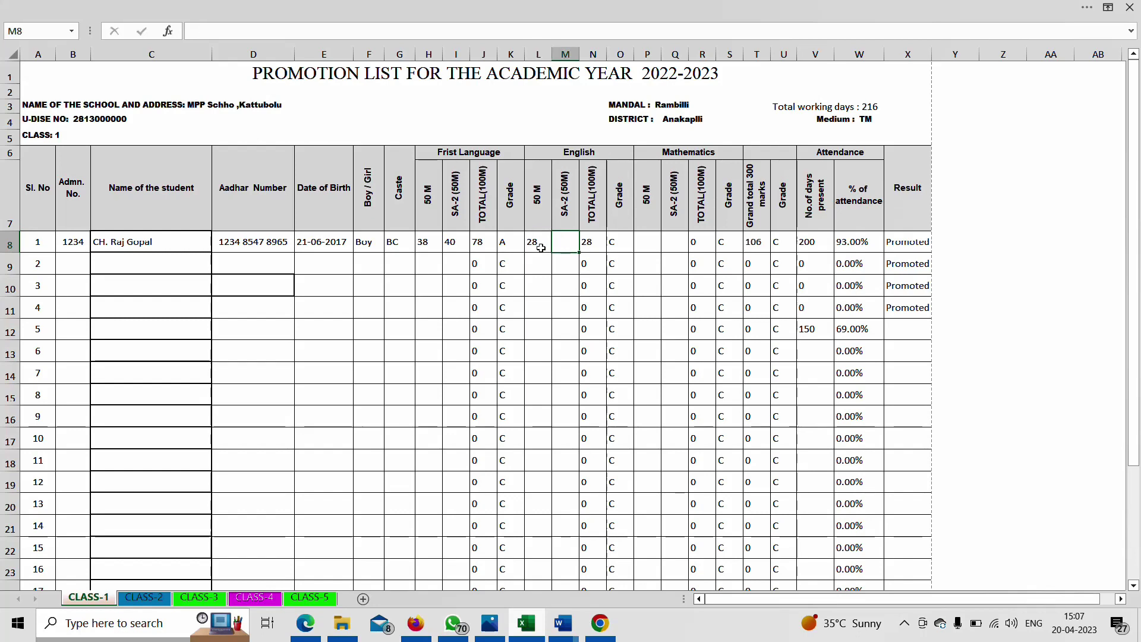
{"action": "type", "text": "40"}
{"action": "key", "text": "Tab"}
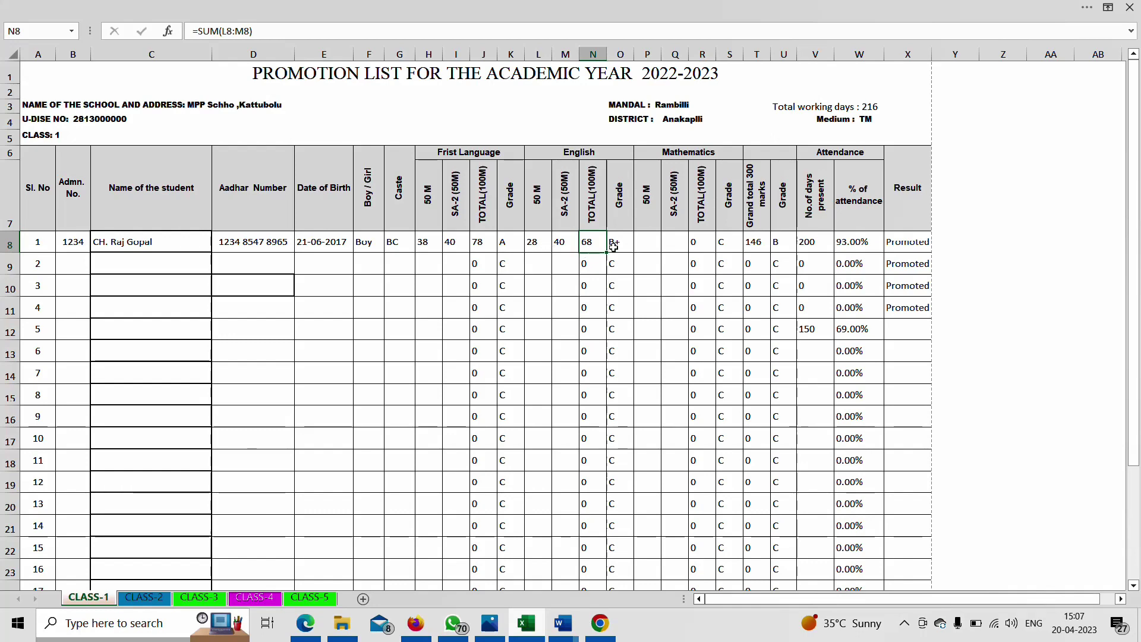
Enter Mathematics marks 35 and 38, then check the grand total of 219 in T8.
{"action": "left_click", "coordinate": [651, 243]}
{"action": "type", "text": "35"}
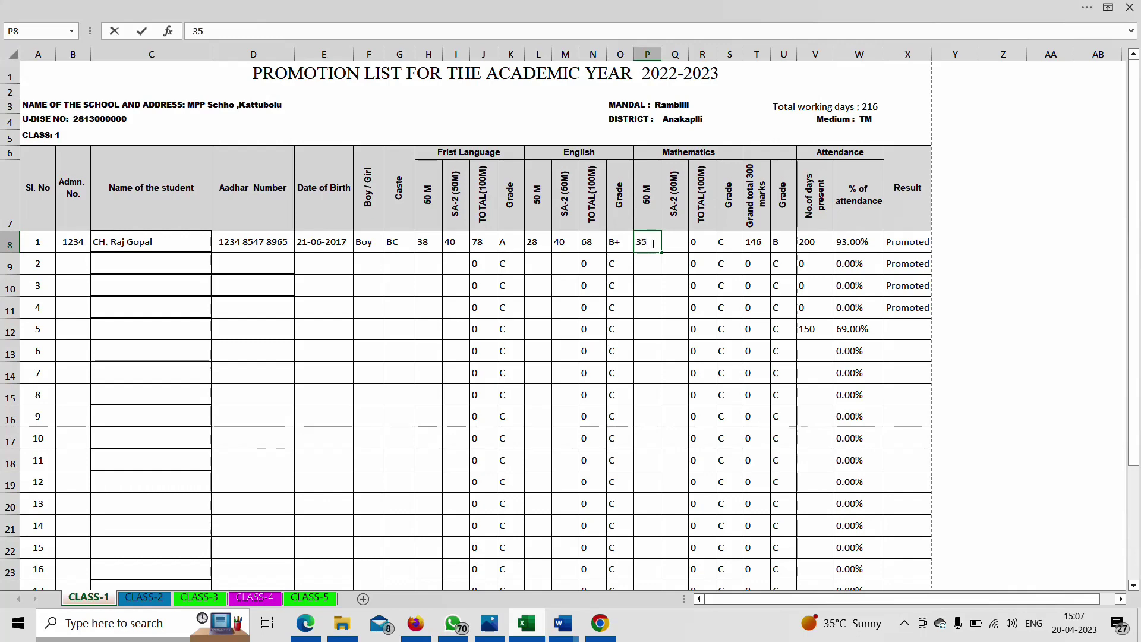
{"action": "key", "text": "Tab"}
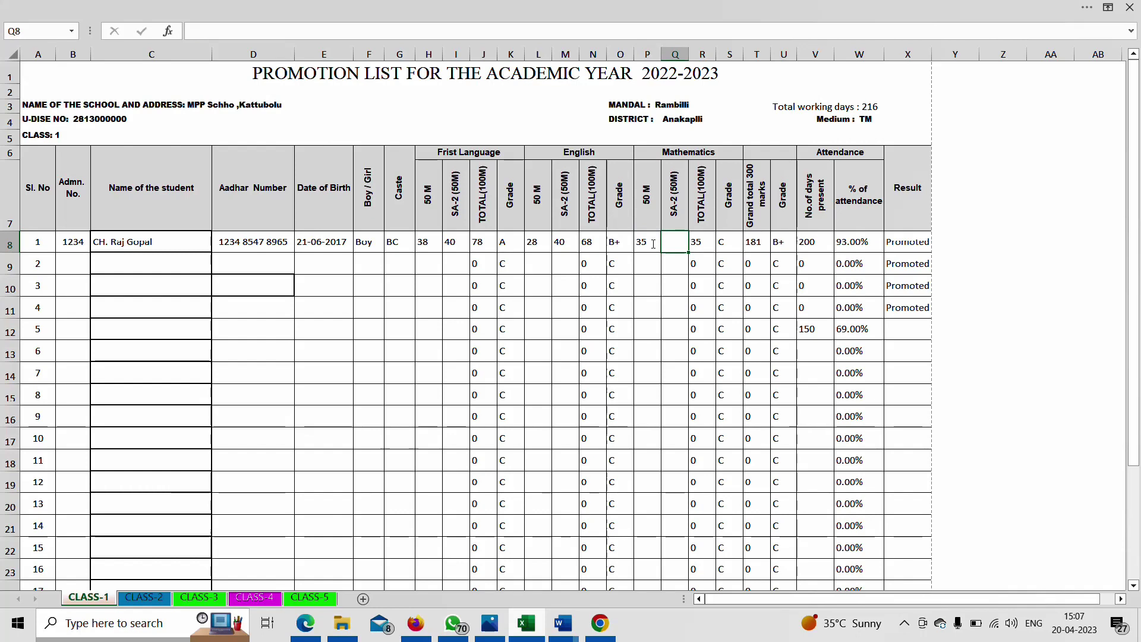
{"action": "type", "text": "38"}
{"action": "key", "text": "Tab"}
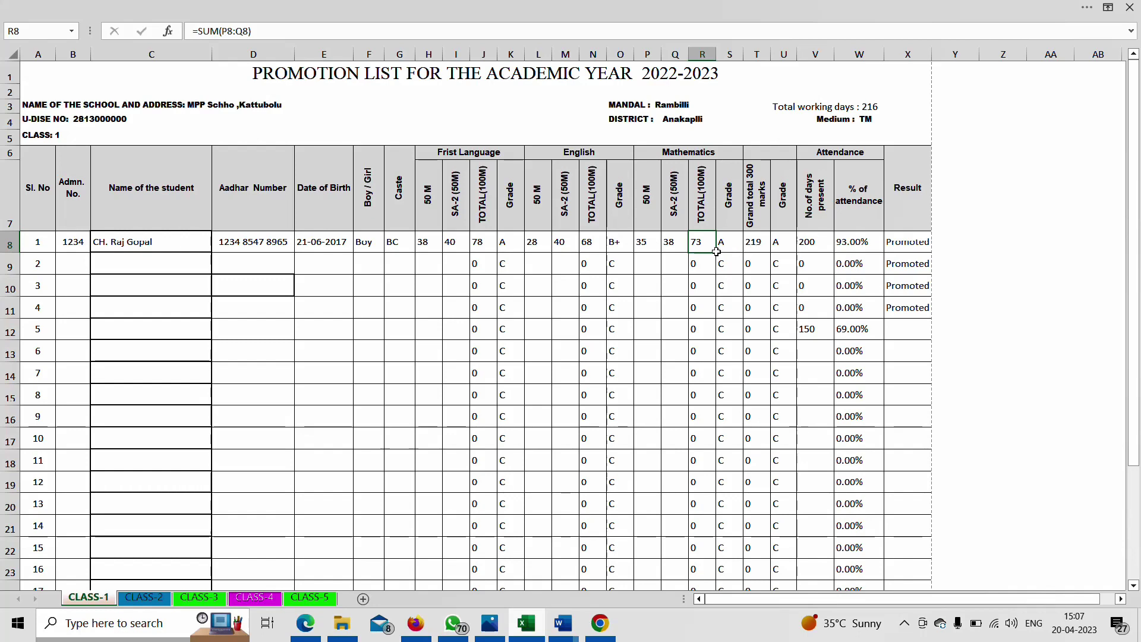
{"action": "left_click", "coordinate": [756, 248]}
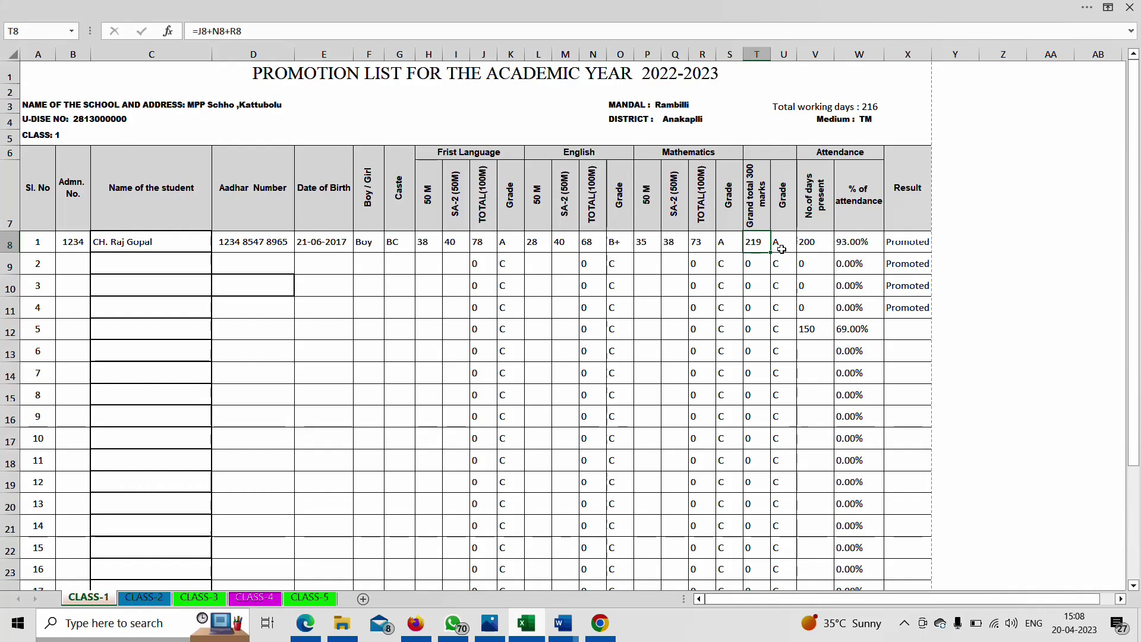
{"action": "left_click", "coordinate": [808, 242]}
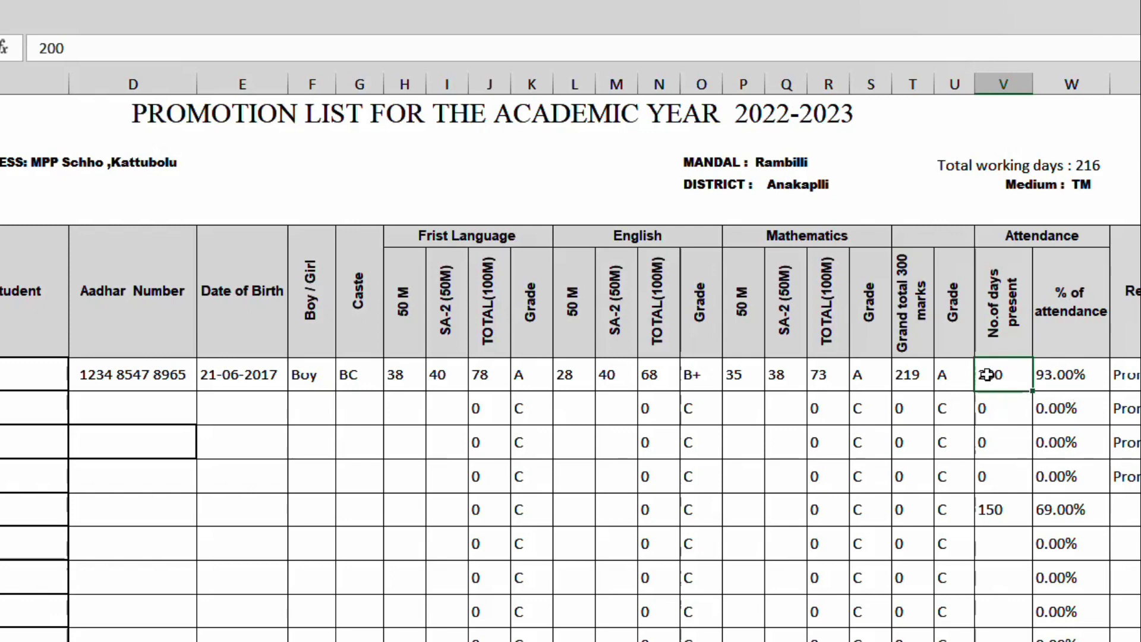
Set V8 to 198 days present and review W8's attendance formula showing 92.00%.
{"action": "type", "text": "198"}
{"action": "left_click", "coordinate": [989, 604]}
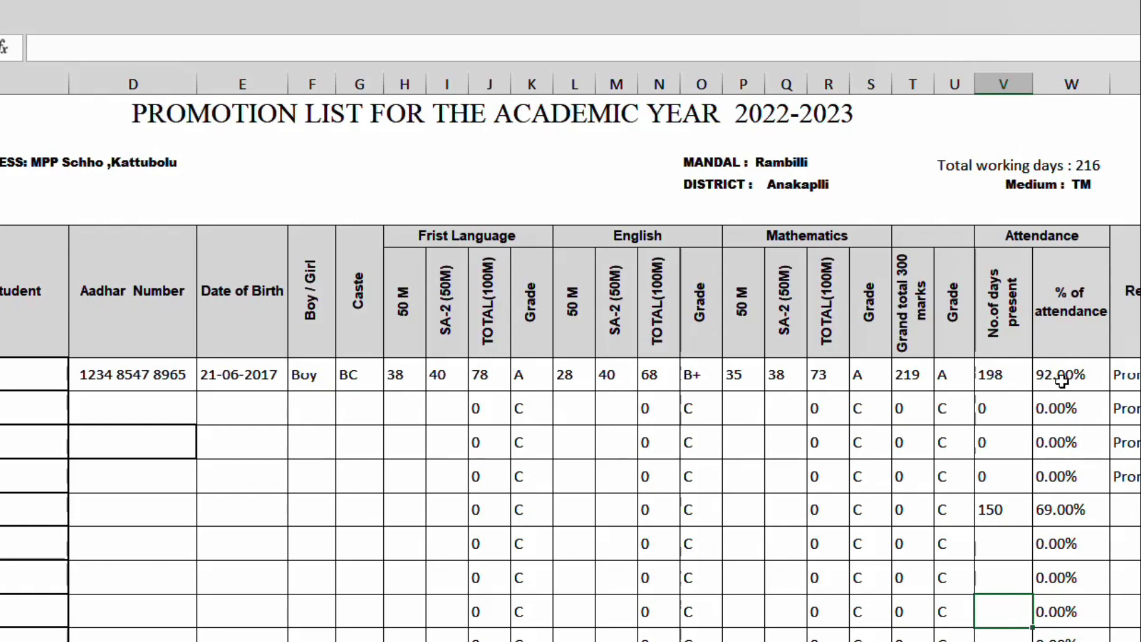
{"action": "left_click", "coordinate": [1047, 376]}
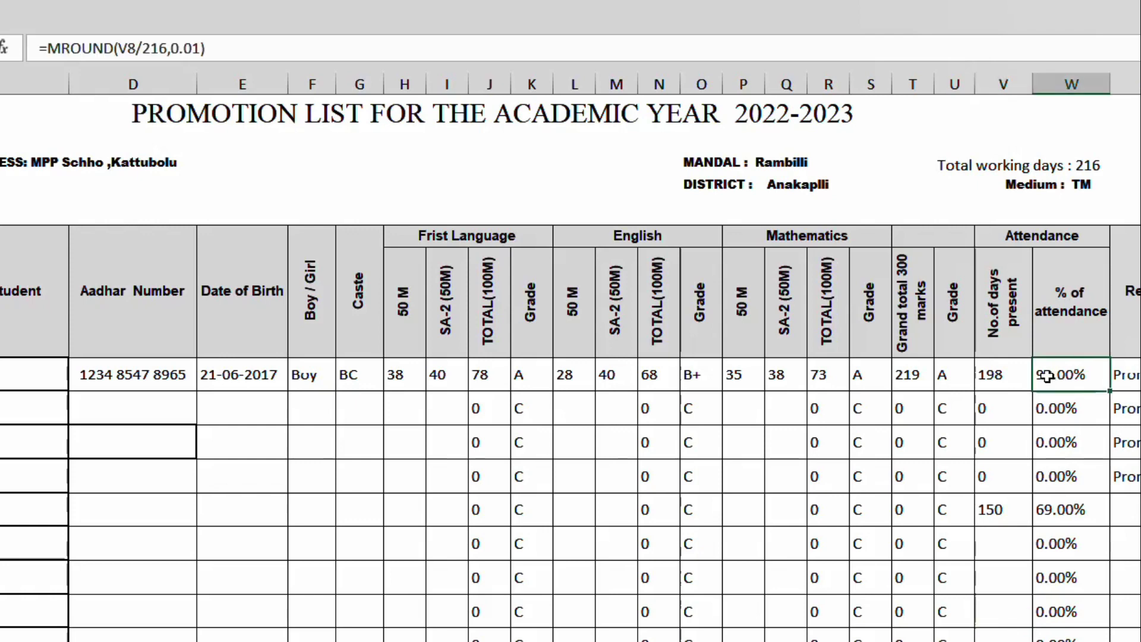
{"action": "left_click", "coordinate": [984, 629]}
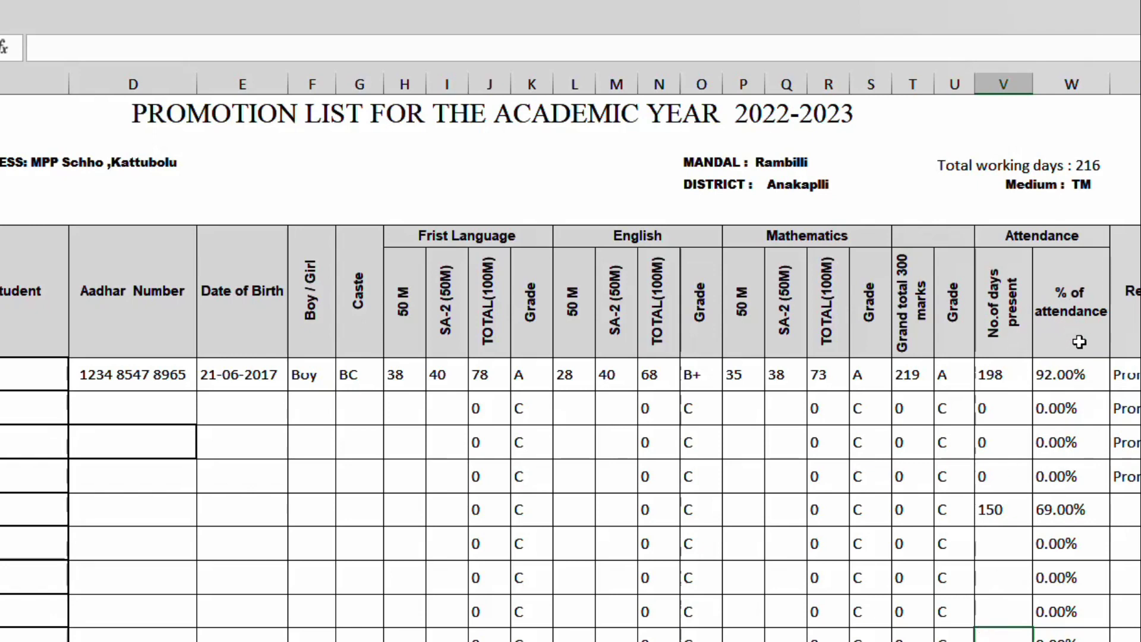
Change W8's divisor from 216 to 214, giving 93.00%, and fill it down column W.
{"action": "left_click", "coordinate": [1066, 380]}
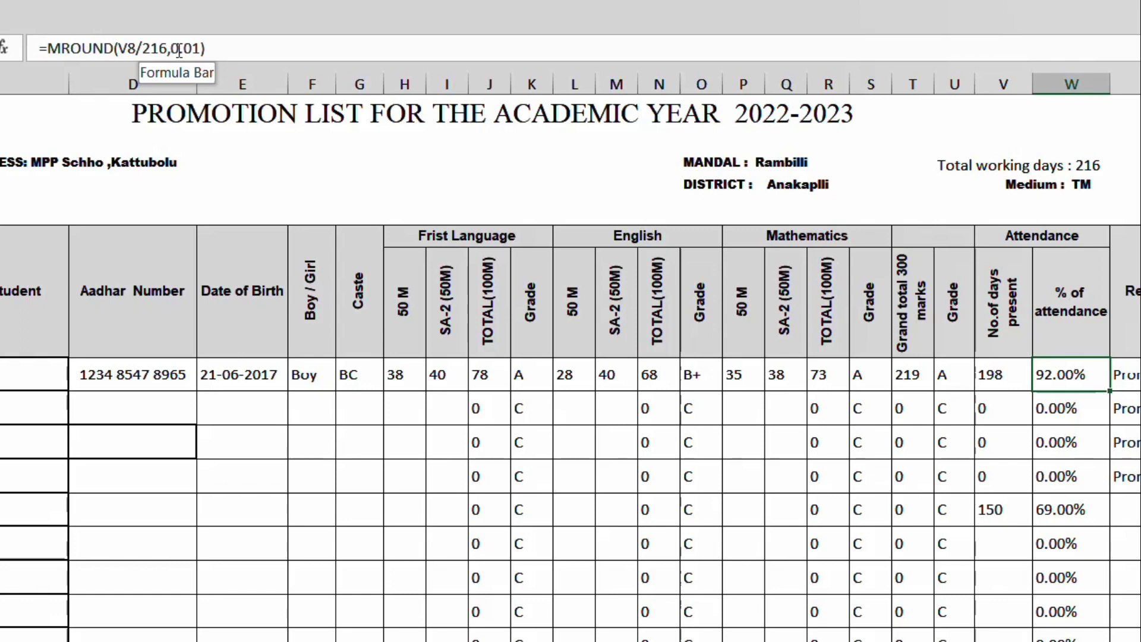
{"action": "left_click", "coordinate": [168, 48]}
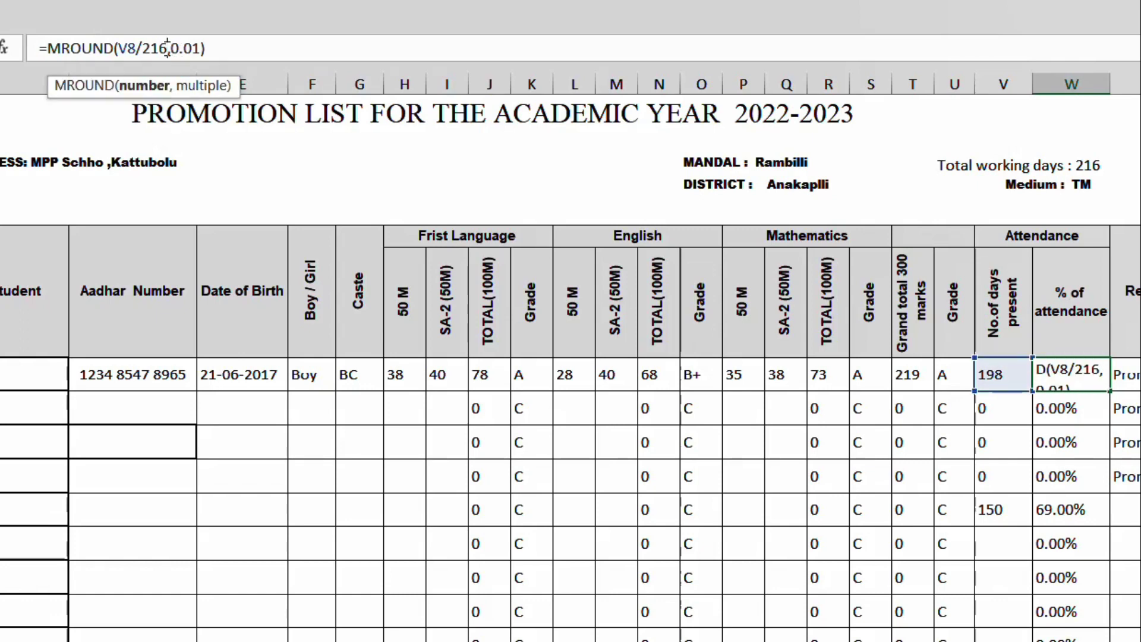
{"action": "key", "text": "BackSpace"}
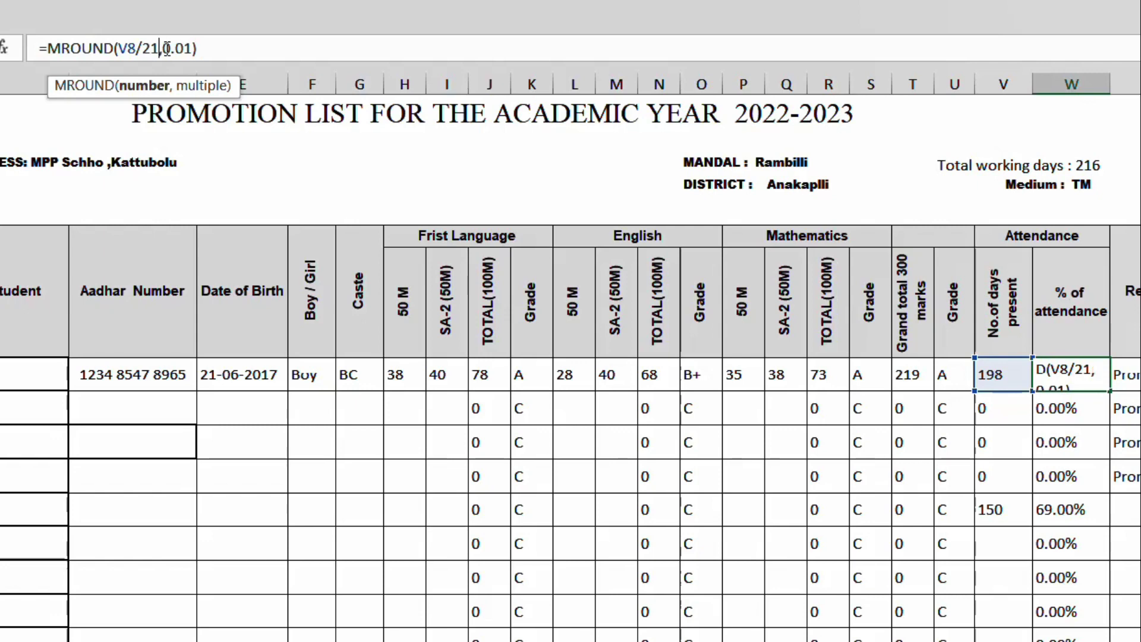
{"action": "type", "text": "4"}
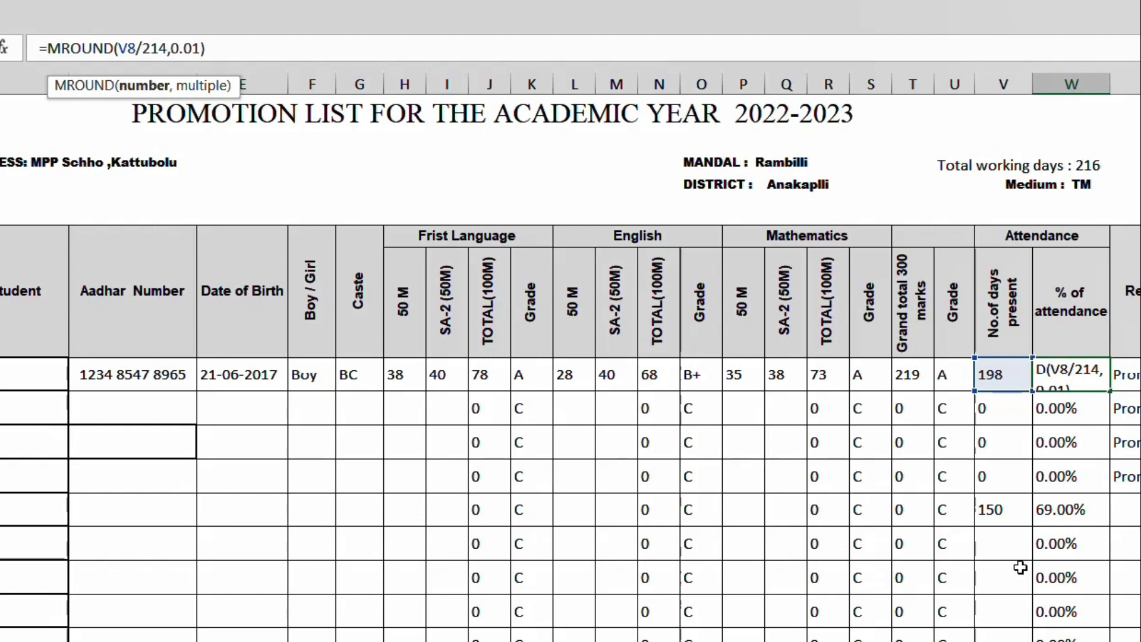
{"action": "left_click", "coordinate": [1137, 557]}
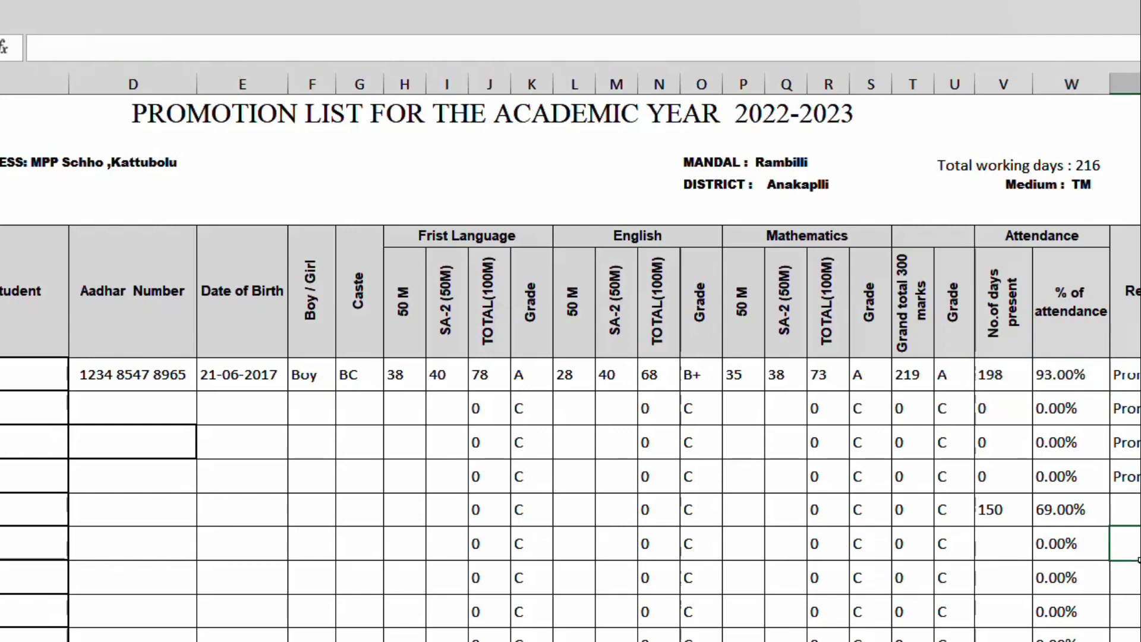
{"action": "key", "text": "Up"}
{"action": "key", "text": "Up"}
{"action": "key", "text": "Up"}
{"action": "key", "text": "Up"}
{"action": "key", "text": "Left"}
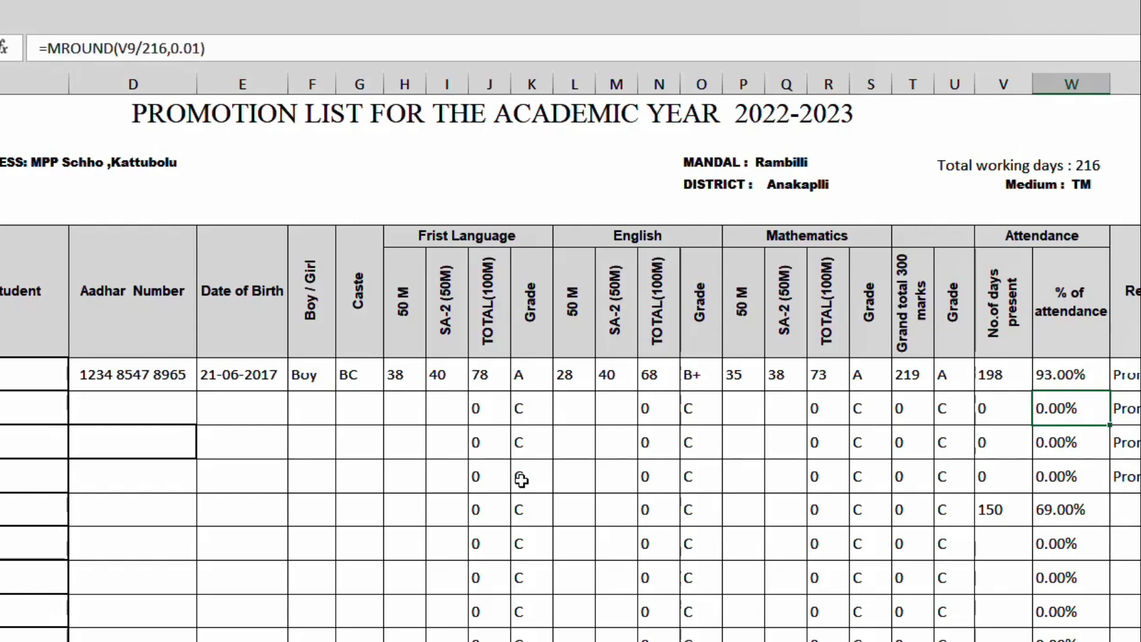
{"action": "left_click", "coordinate": [1062, 374]}
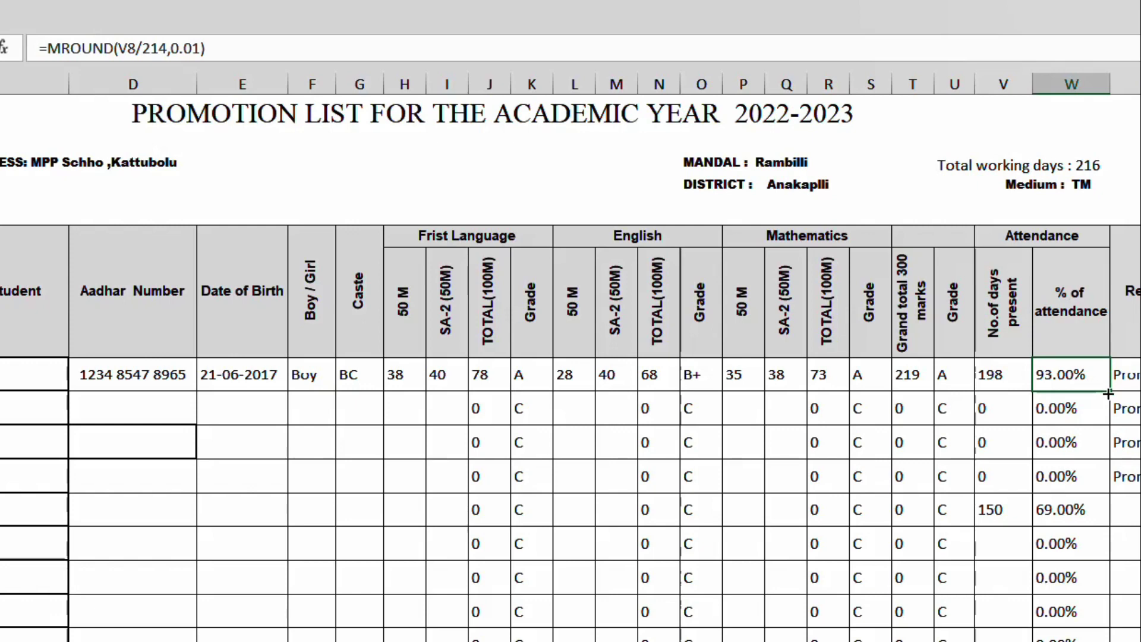
{"action": "left_click_drag", "start_coordinate": [1108, 393], "coordinate": [1109, 641]}
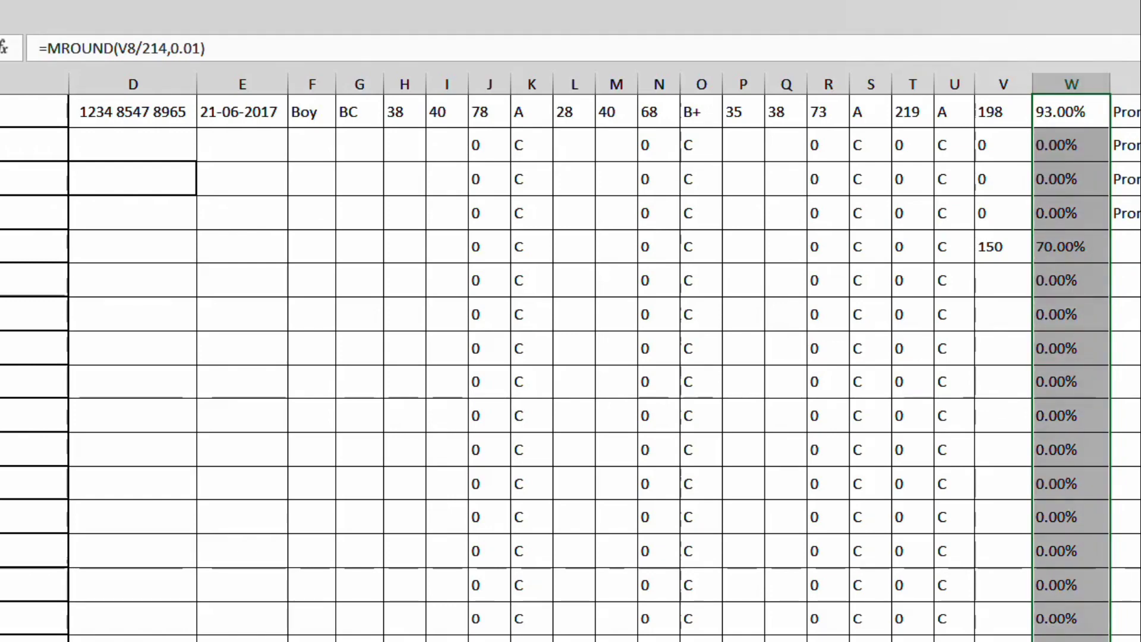
Verify row 9 holds the copied =MROUND(V9/214,0.01) attendance formula.
{"action": "scroll", "coordinate": [570, 368], "scroll_direction": "up", "scroll_amount": 4}
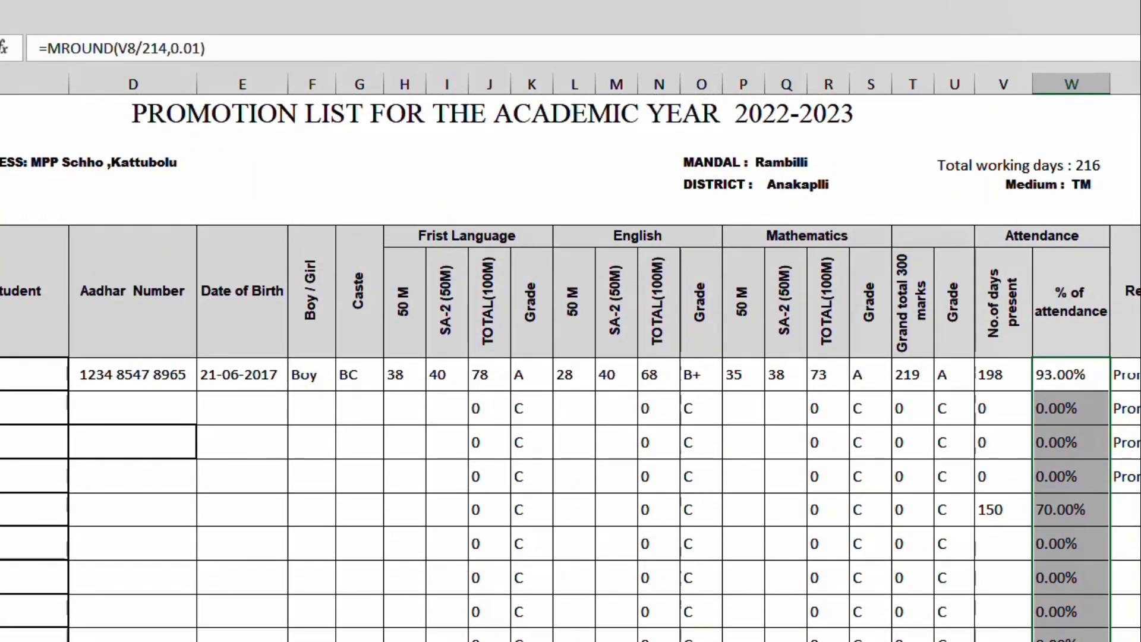
{"action": "left_click", "coordinate": [1125, 577]}
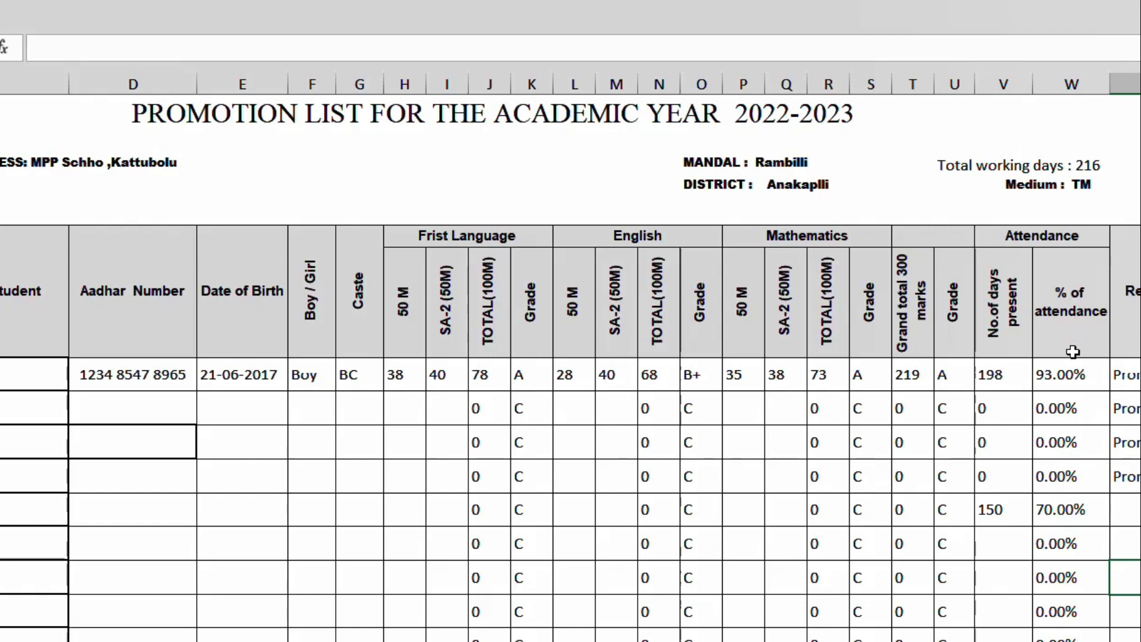
{"action": "left_click", "coordinate": [1065, 409]}
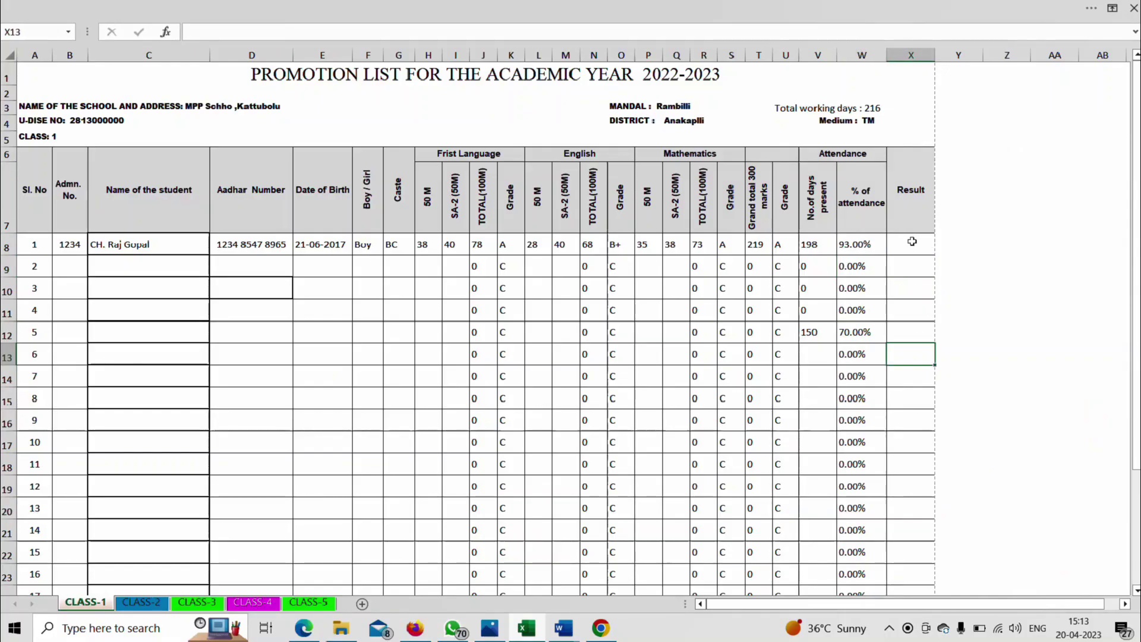
Mark the first student's result in X8 as Promoted.
{"action": "left_click", "coordinate": [911, 241]}
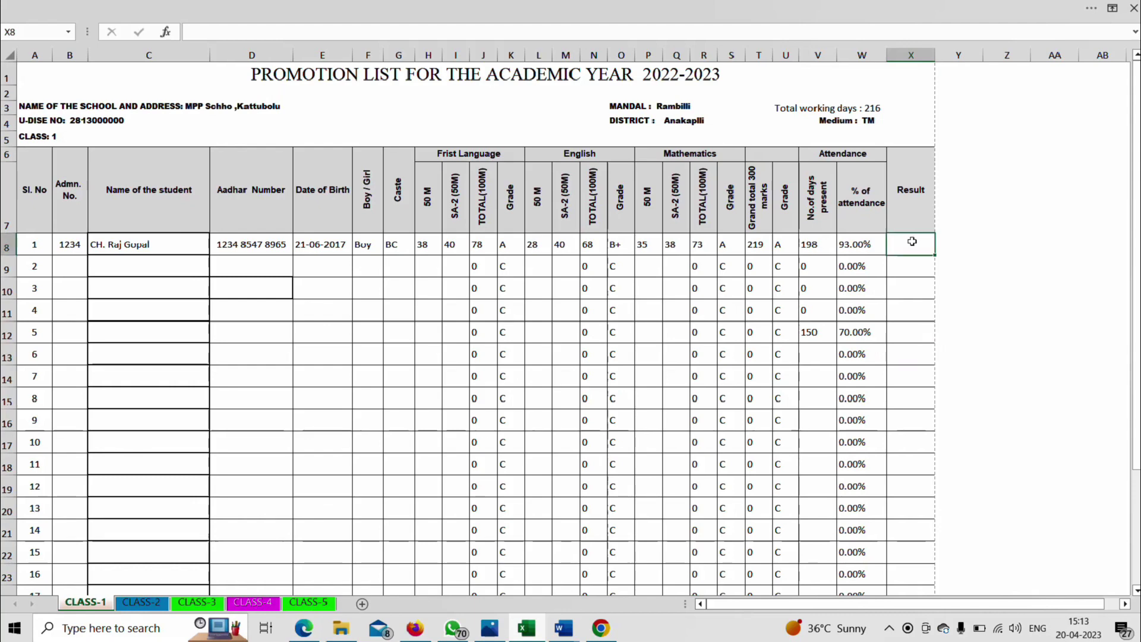
{"action": "double_click", "coordinate": [912, 241]}
{"action": "type", "text": "Promoted"}
{"action": "left_click", "coordinate": [871, 418]}
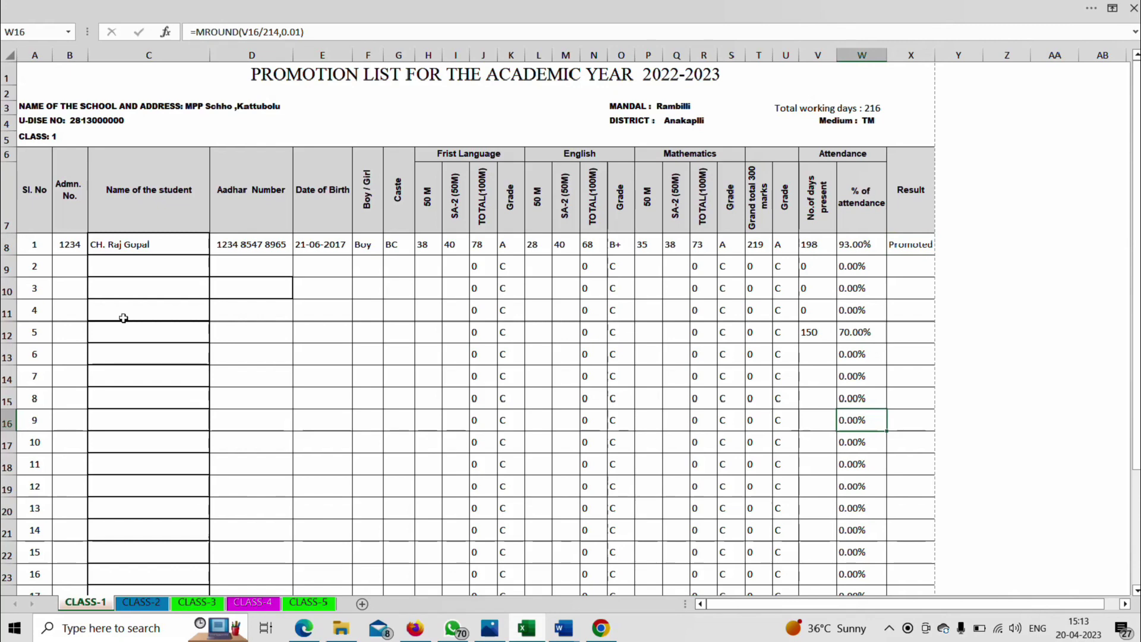
Fill in the second student's admission number, name and Aadhar number in row 9.
{"action": "left_click", "coordinate": [68, 270]}
{"action": "type", "text": "2356"}
{"action": "key", "text": "Tab"}
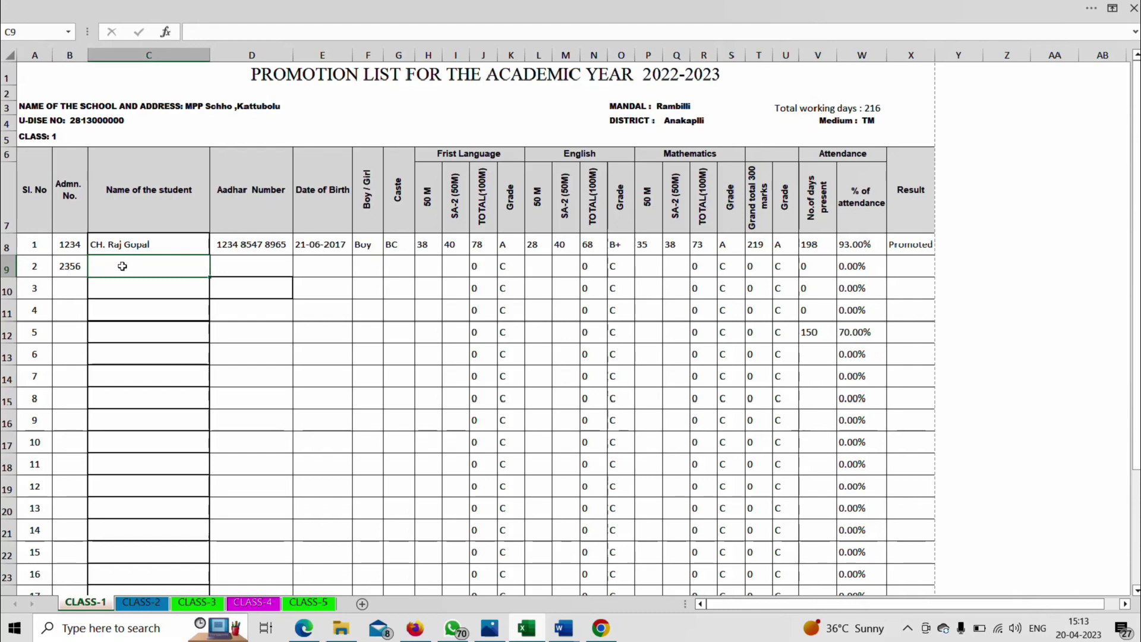
{"action": "type", "text": "A.bhanu"}
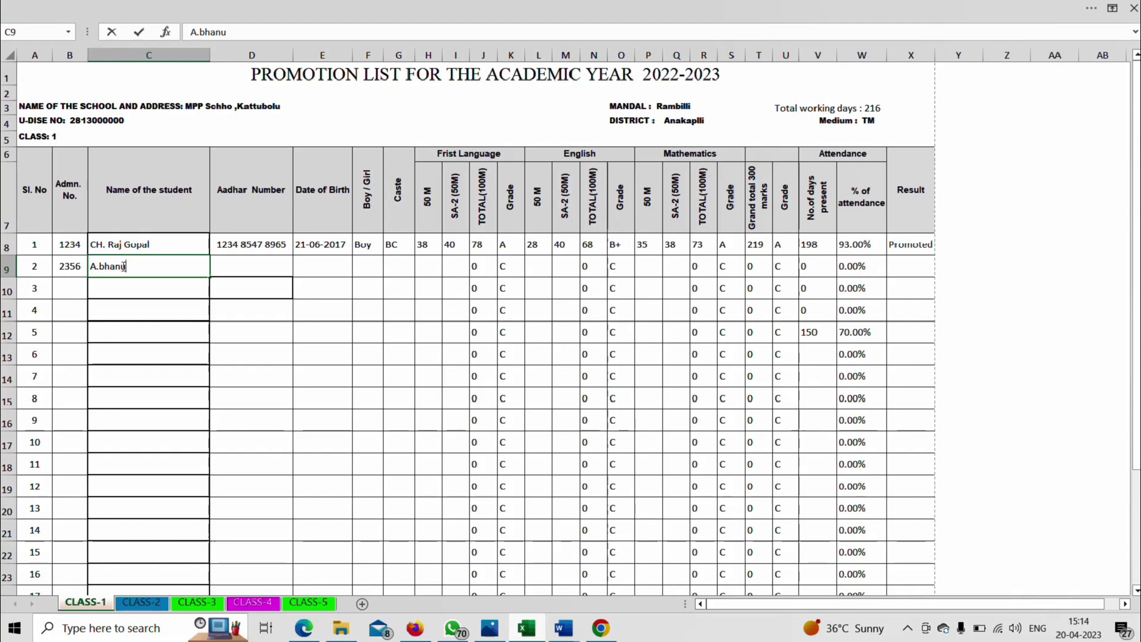
{"action": "key", "text": "Tab"}
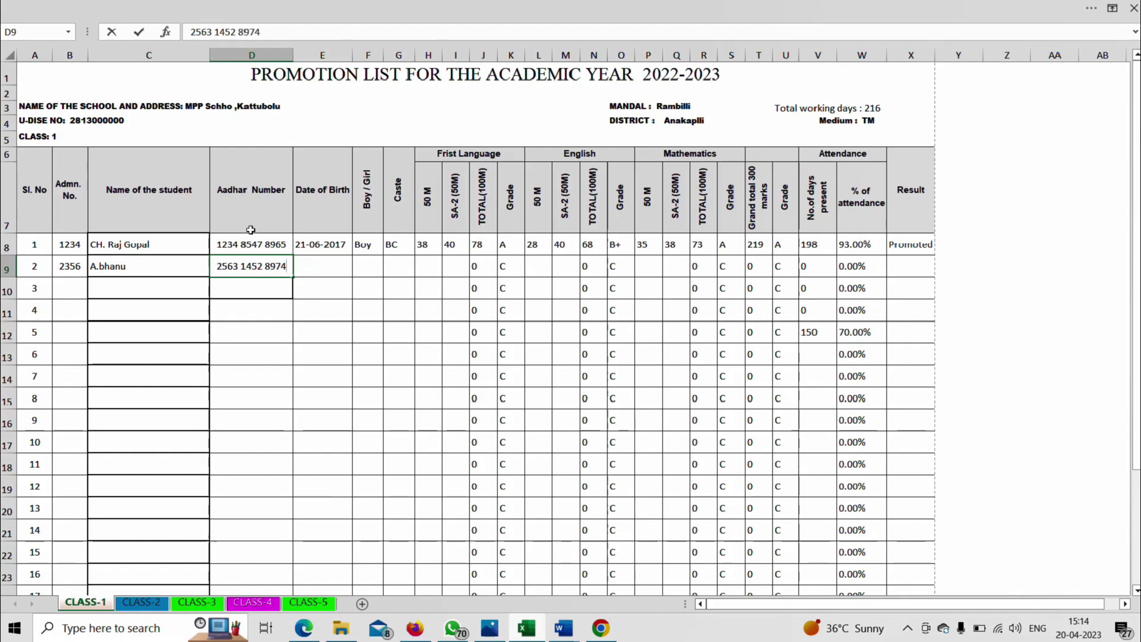
{"action": "left_click", "coordinate": [319, 264]}
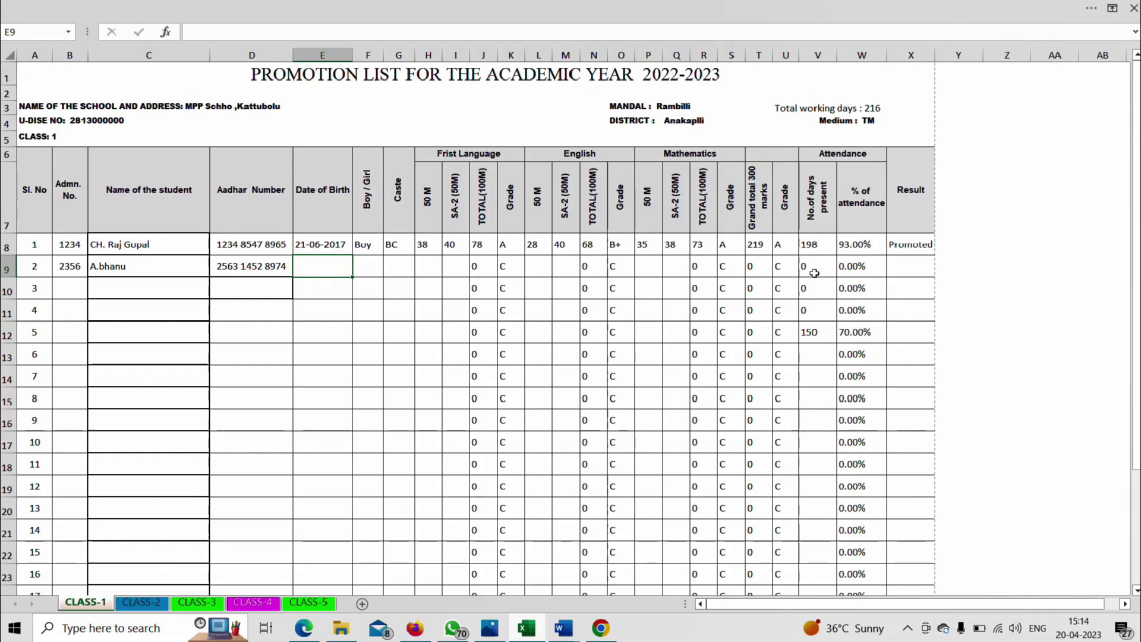
Enter 200 days present for the second student in V9.
{"action": "left_click", "coordinate": [814, 266]}
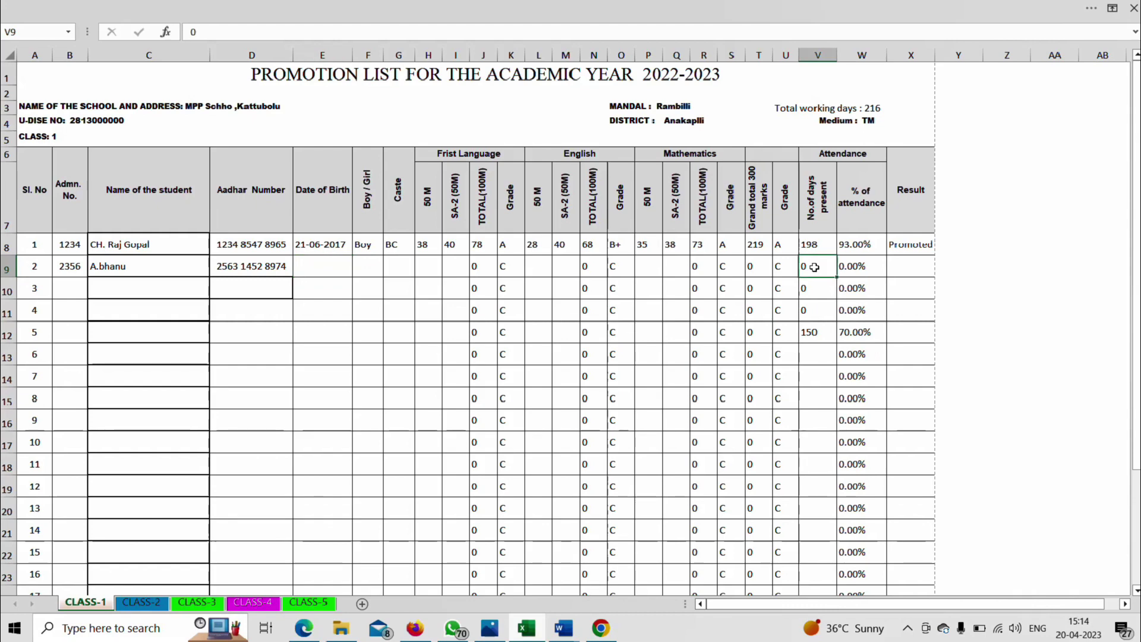
{"action": "type", "text": "200"}
{"action": "left_click", "coordinate": [913, 295]}
{"action": "left_click", "coordinate": [905, 266]}
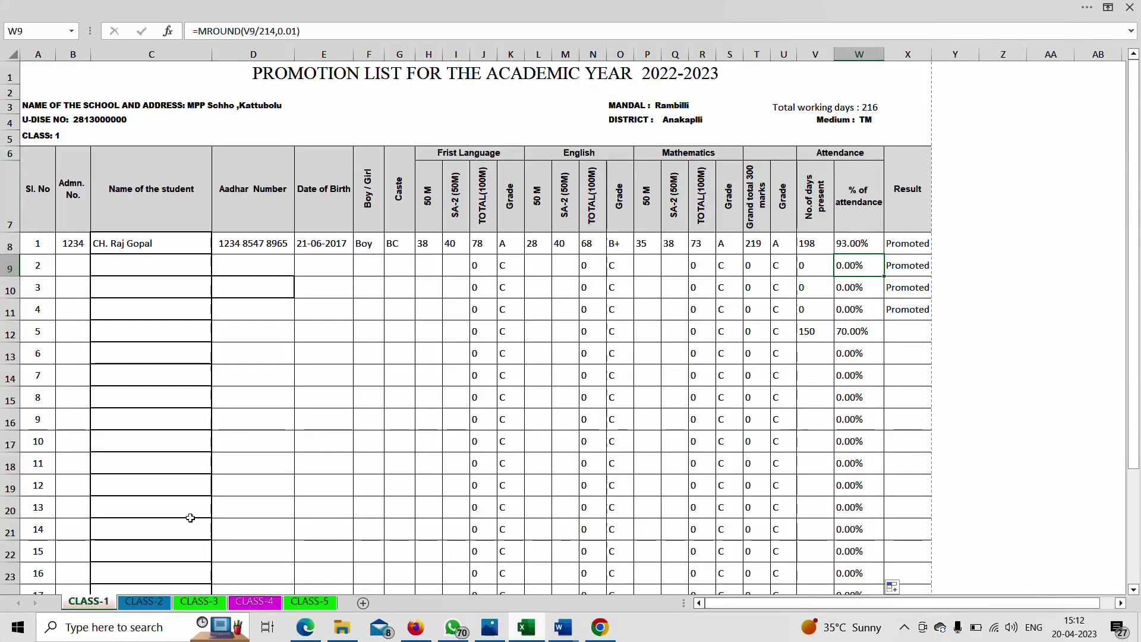
Browse the CLASS-2 through CLASS-5 sheets, ending on CLASS-5.
{"action": "left_click", "coordinate": [153, 604]}
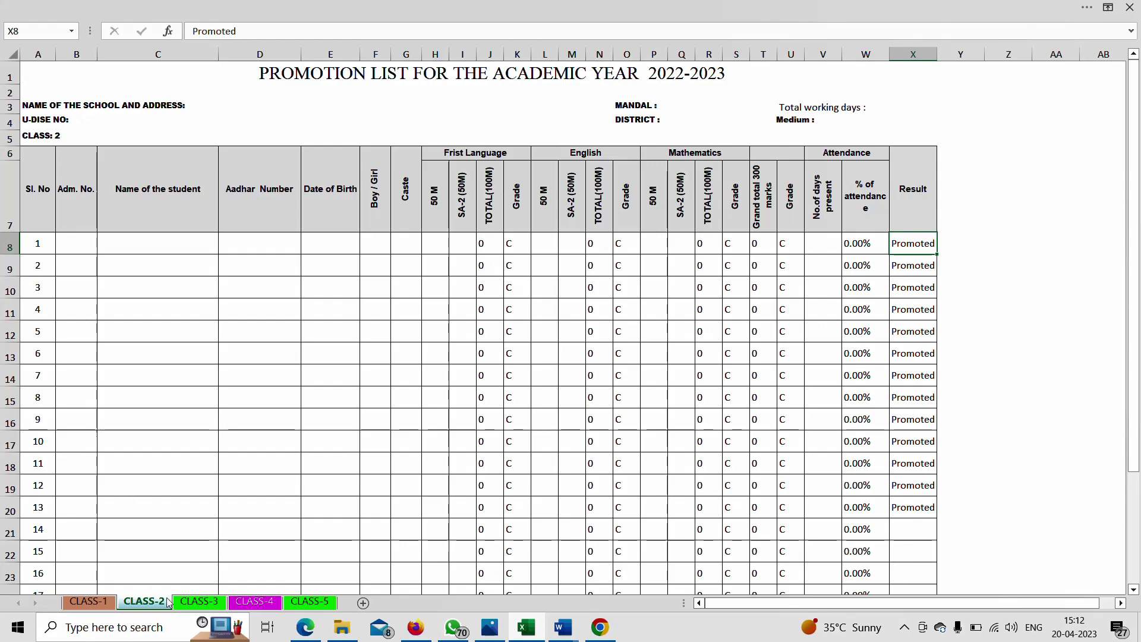
{"action": "left_click", "coordinate": [199, 602]}
{"action": "left_click", "coordinate": [251, 602]}
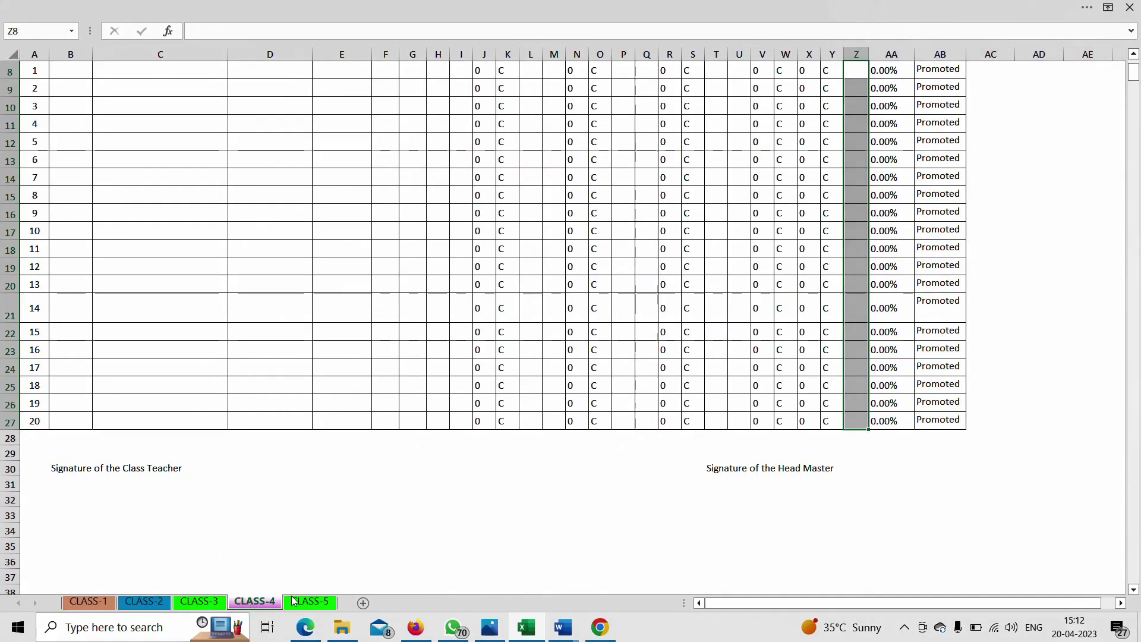
{"action": "left_click", "coordinate": [309, 602]}
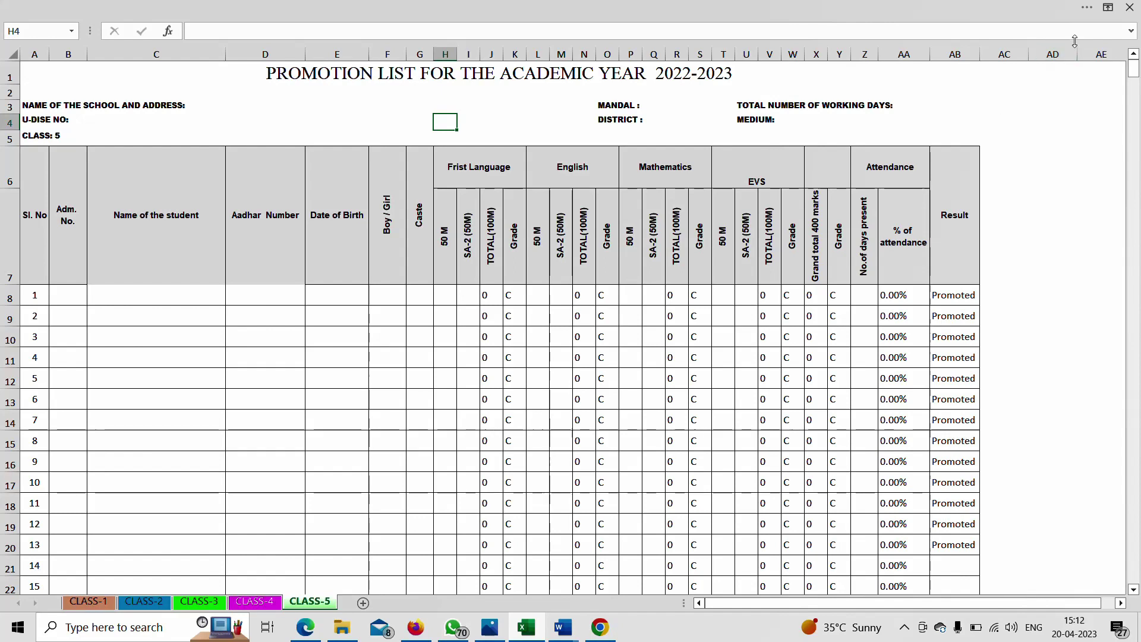
Restore the hidden ribbon and save the workbook from the File menu.
{"action": "mouse_move", "coordinate": [1088, 8]}
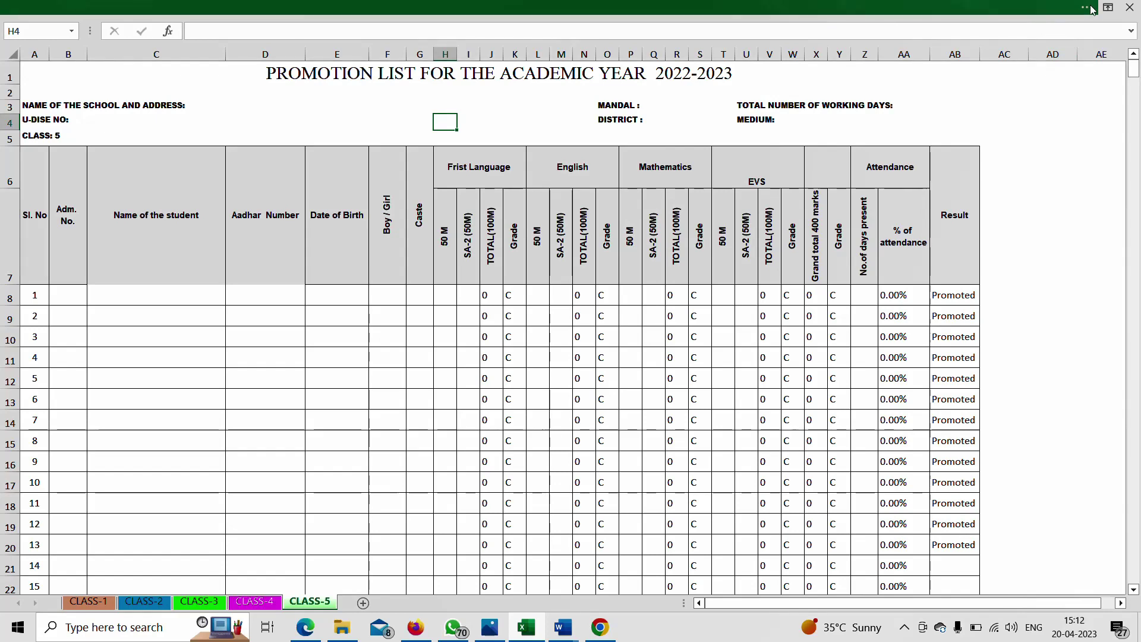
{"action": "left_click", "coordinate": [1089, 7]}
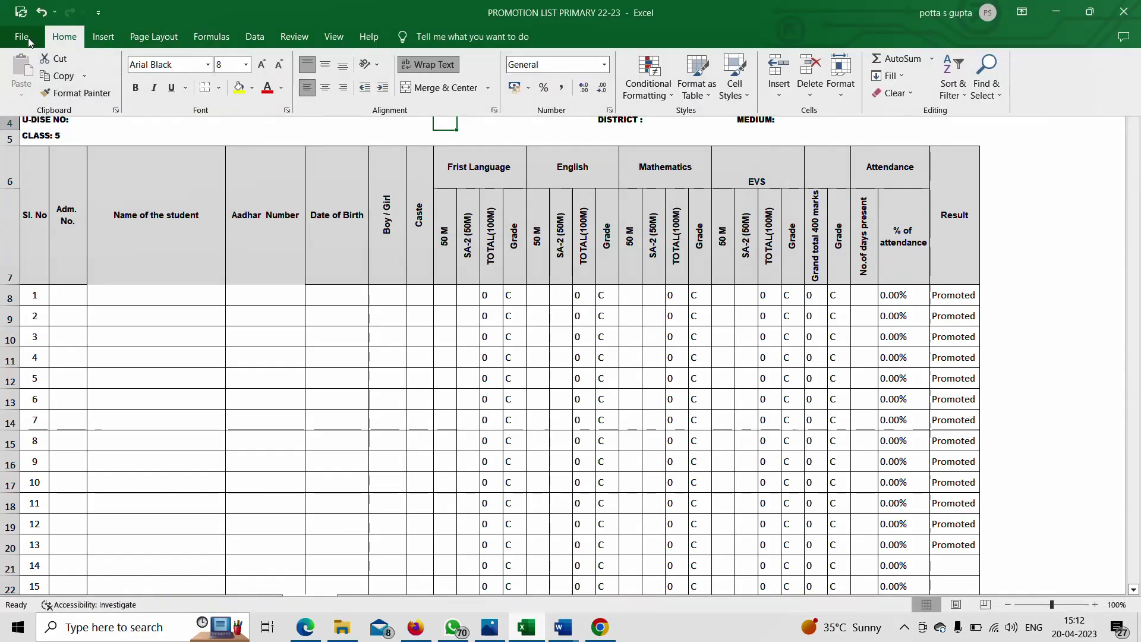
{"action": "left_click", "coordinate": [28, 37]}
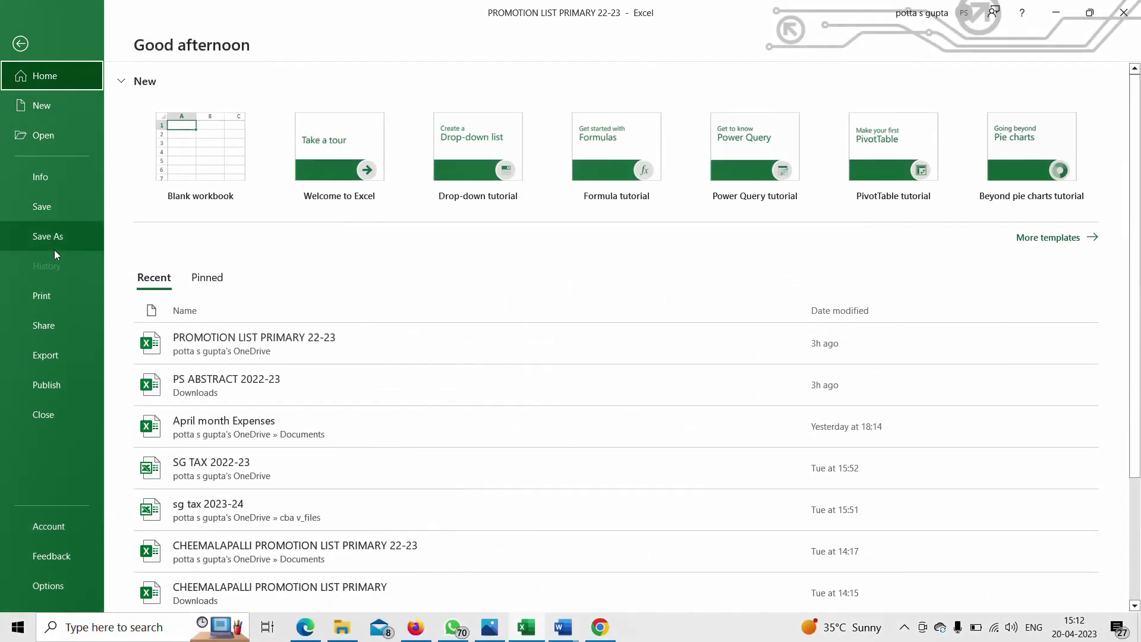
{"action": "left_click", "coordinate": [45, 212]}
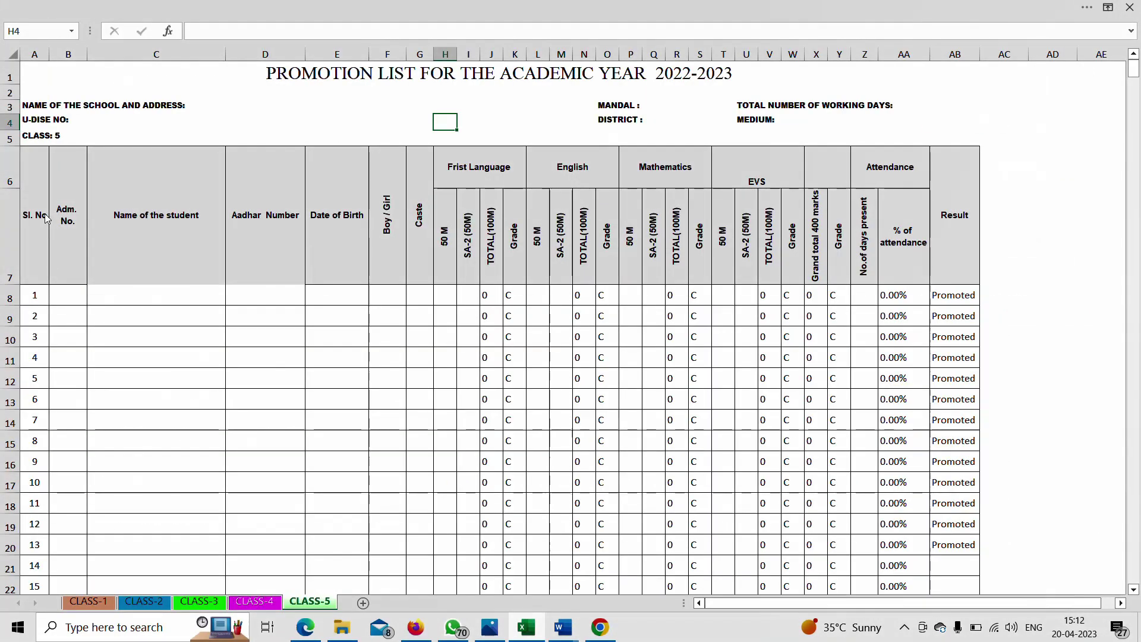